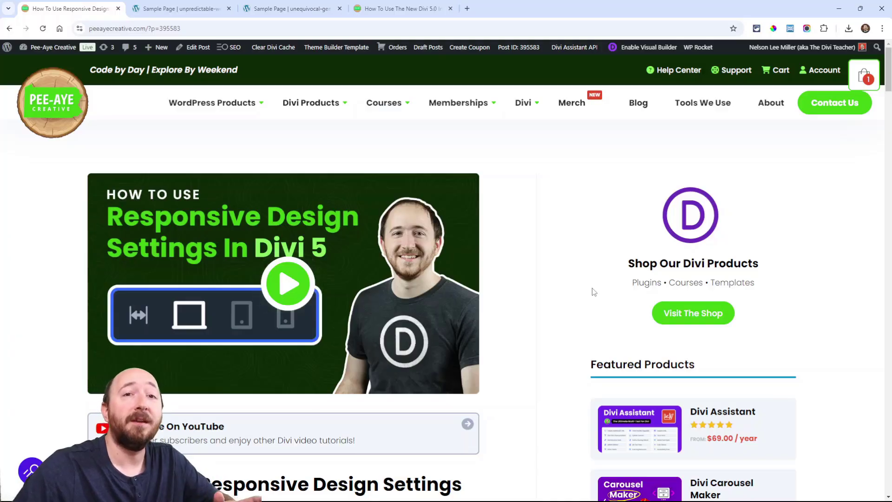
Scroll the blog post to the 'Divi 4: The Old Way Of Responsive Editing' section and its Text Settings screenshot.
{"action": "scroll", "coordinate": [522, 329], "scroll_direction": "down", "scroll_amount": 6}
{"action": "scroll", "coordinate": [522, 331], "scroll_direction": "down", "scroll_amount": 3}
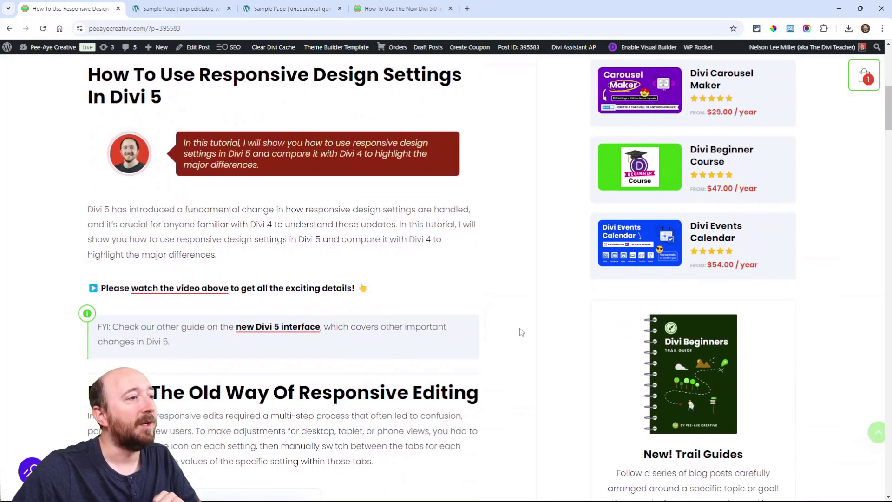
{"action": "scroll", "coordinate": [521, 332], "scroll_direction": "down", "scroll_amount": 3}
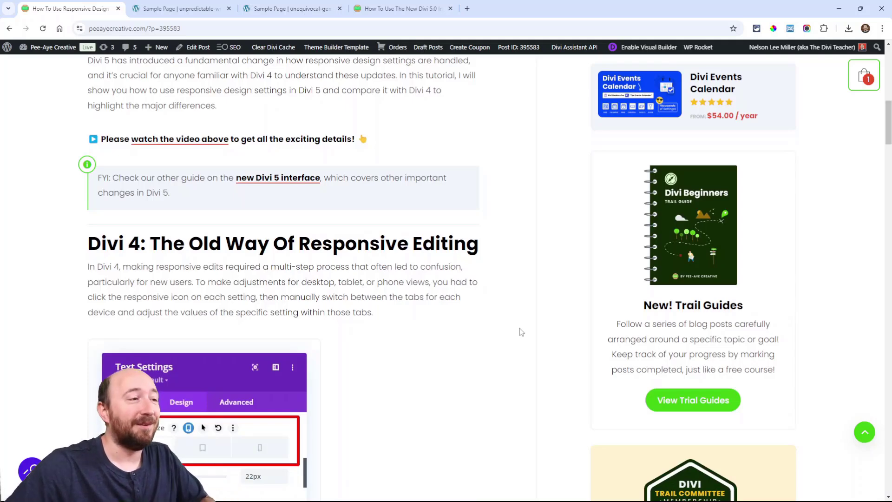
{"action": "scroll", "coordinate": [478, 328], "scroll_direction": "down", "scroll_amount": 3}
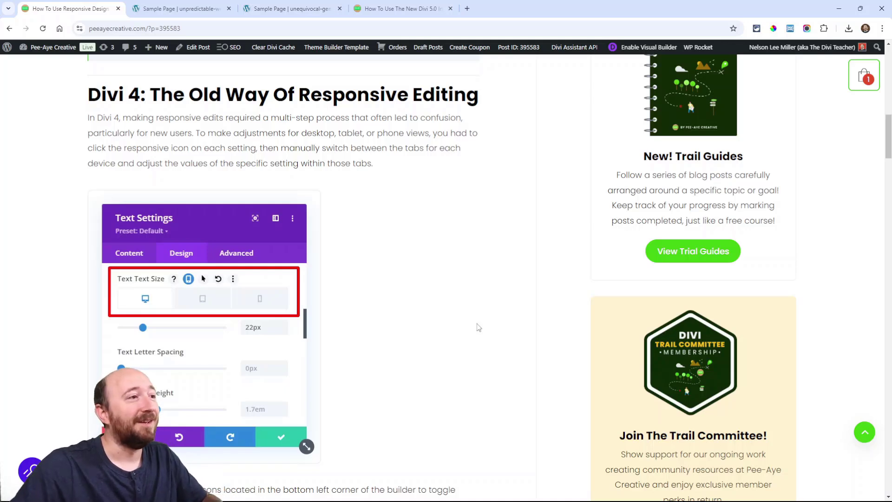
{"action": "scroll", "coordinate": [445, 289], "scroll_direction": "down", "scroll_amount": 2}
{"action": "scroll", "coordinate": [445, 288], "scroll_direction": "up", "scroll_amount": 2}
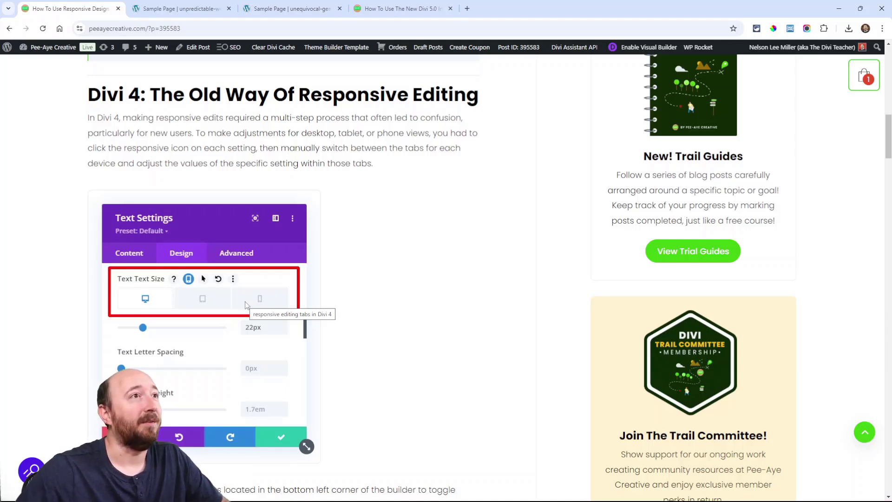
On the Sample Page tab, open the text module's Design > Text settings to show its Text Size.
{"action": "left_click", "coordinate": [288, 9]}
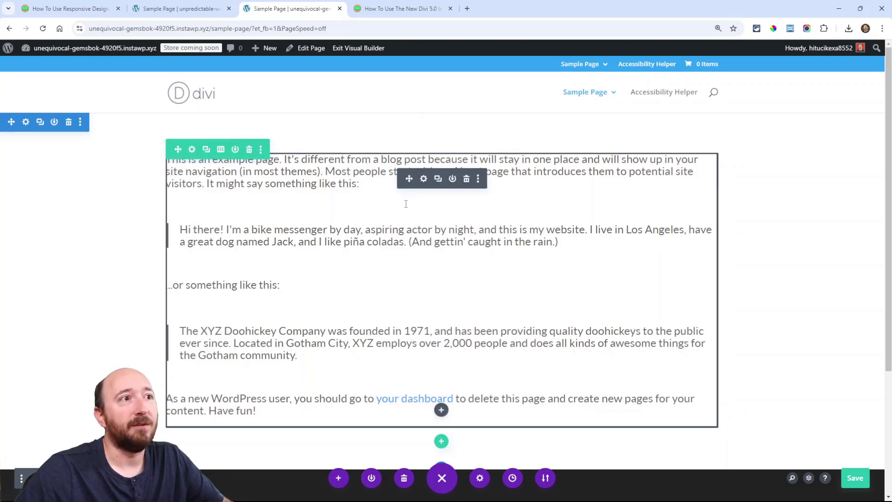
{"action": "left_click", "coordinate": [424, 180]}
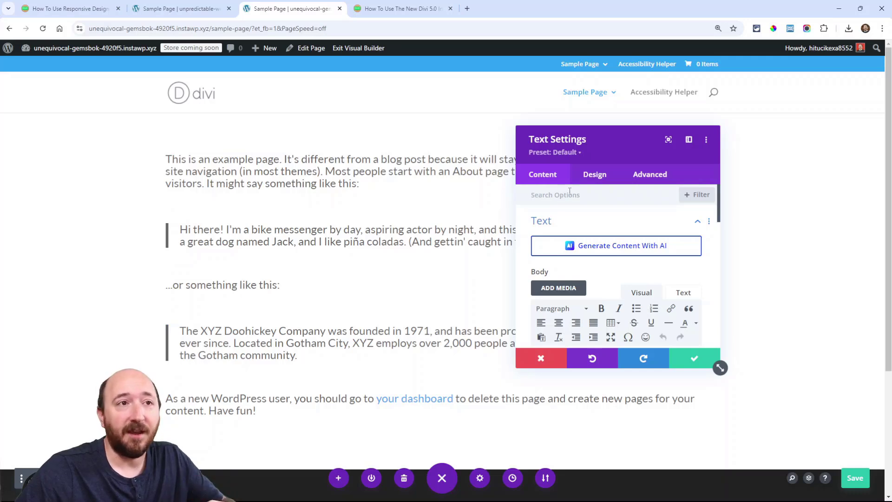
{"action": "left_click", "coordinate": [587, 179]}
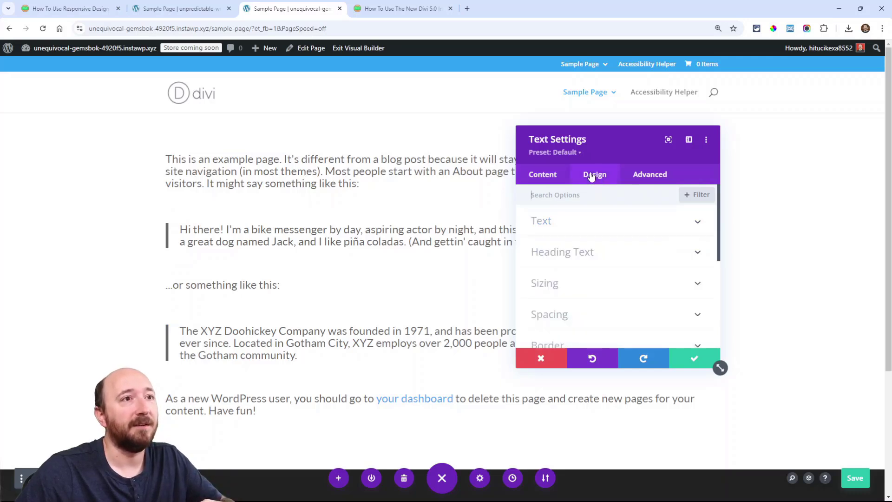
{"action": "left_click", "coordinate": [543, 226]}
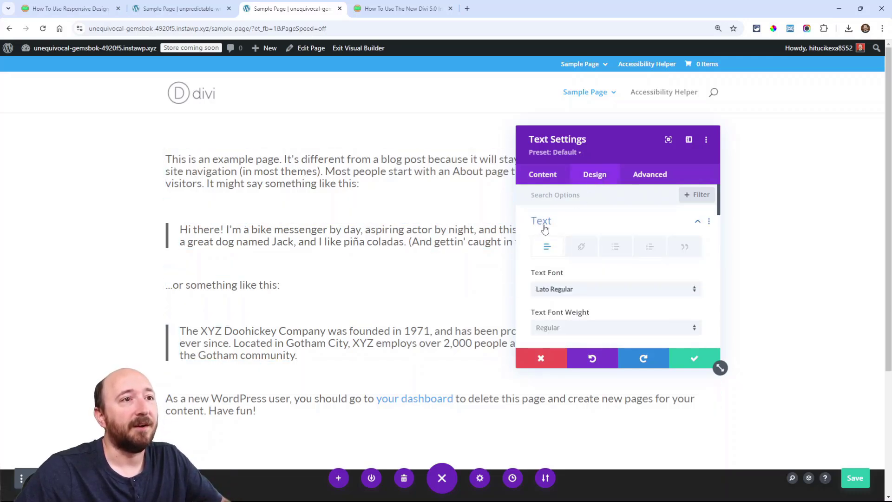
{"action": "scroll", "coordinate": [596, 245], "scroll_direction": "down", "scroll_amount": 3}
{"action": "scroll", "coordinate": [595, 245], "scroll_direction": "down", "scroll_amount": 3}
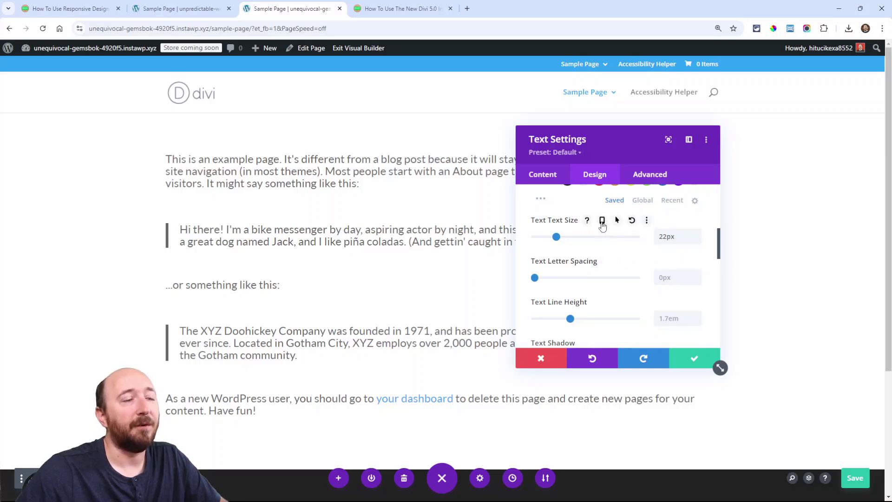
Enable per-device text sizes and lower tablet to 20px and phone to 18px.
{"action": "left_click", "coordinate": [602, 221]}
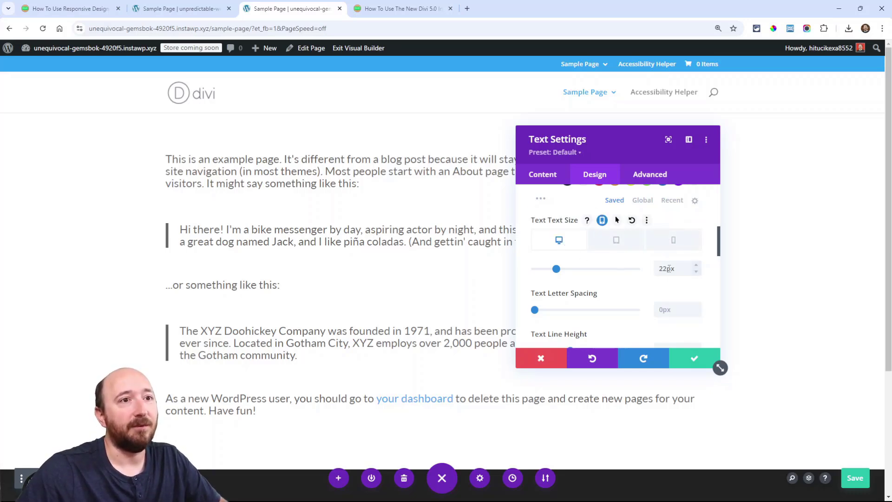
{"action": "left_click", "coordinate": [611, 243]}
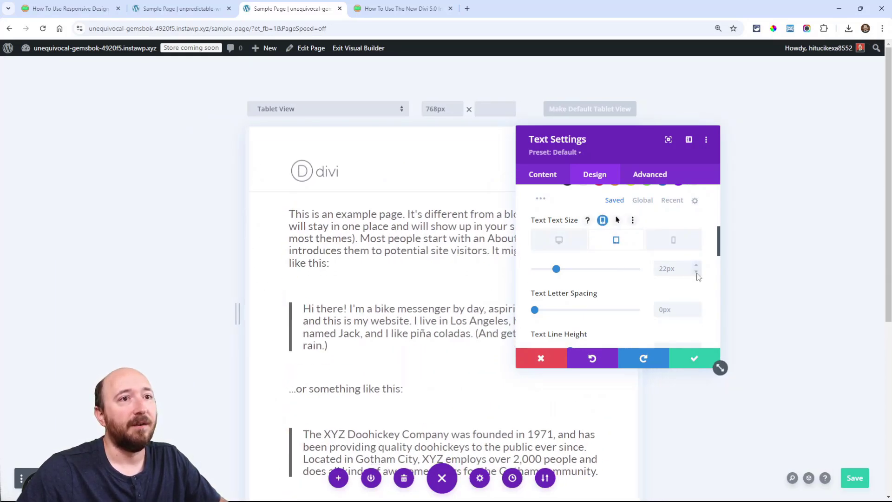
{"action": "left_click", "coordinate": [696, 273]}
{"action": "left_click", "coordinate": [696, 272]}
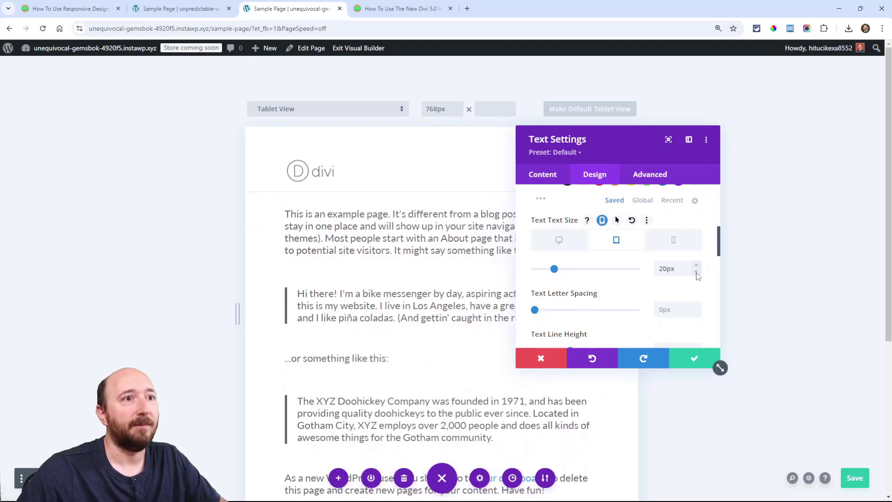
{"action": "left_click", "coordinate": [663, 246]}
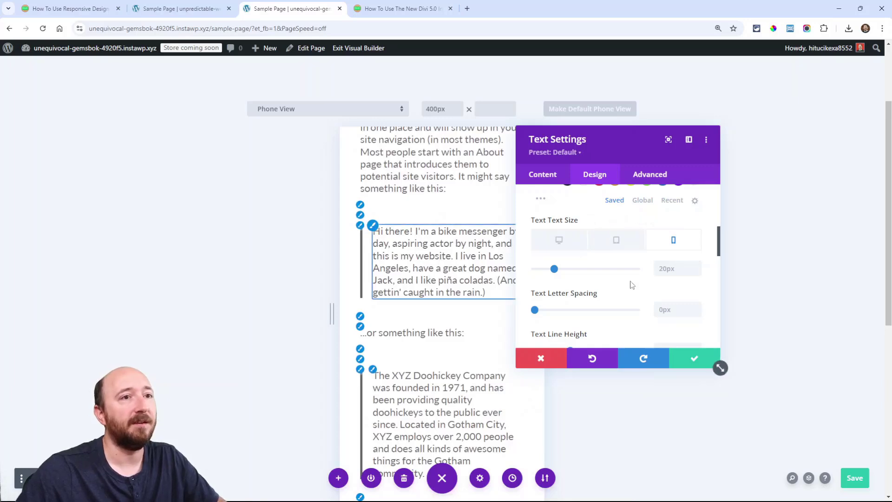
{"action": "left_click", "coordinate": [697, 274]}
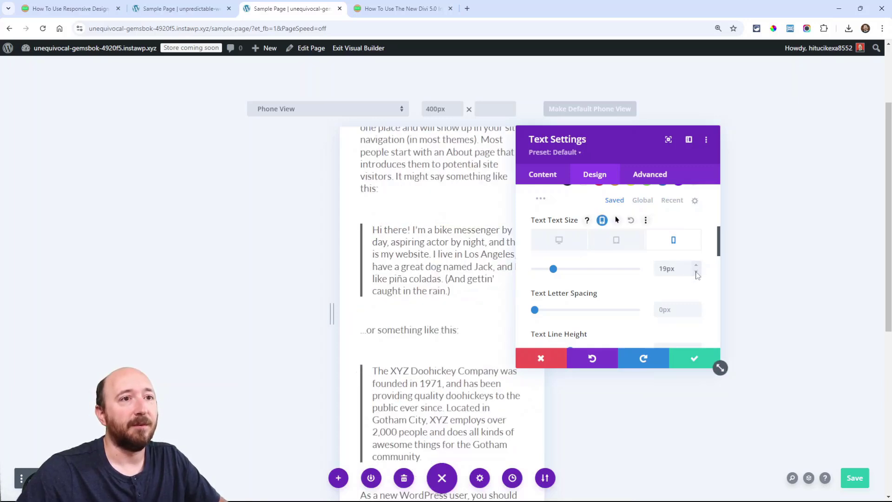
{"action": "left_click", "coordinate": [697, 274]}
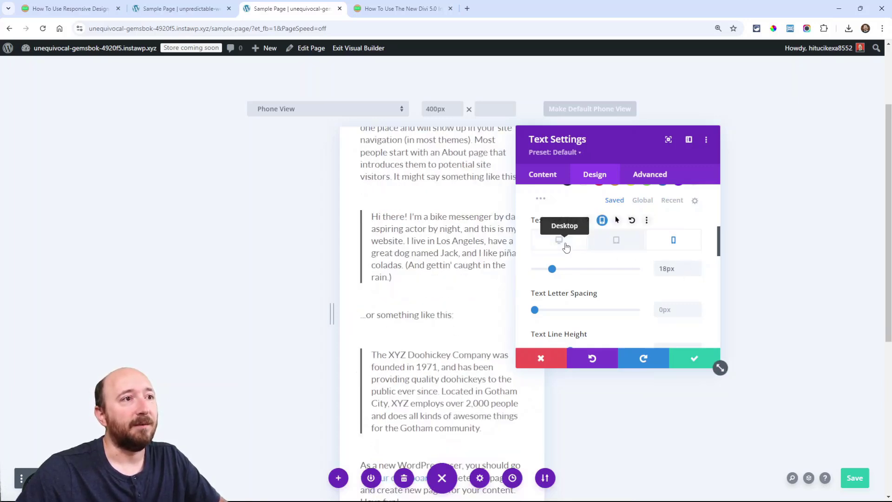
Check the desktop 22px, tablet 20px and phone 18px values, then save the text settings.
{"action": "left_click", "coordinate": [564, 246]}
{"action": "left_click", "coordinate": [616, 241]}
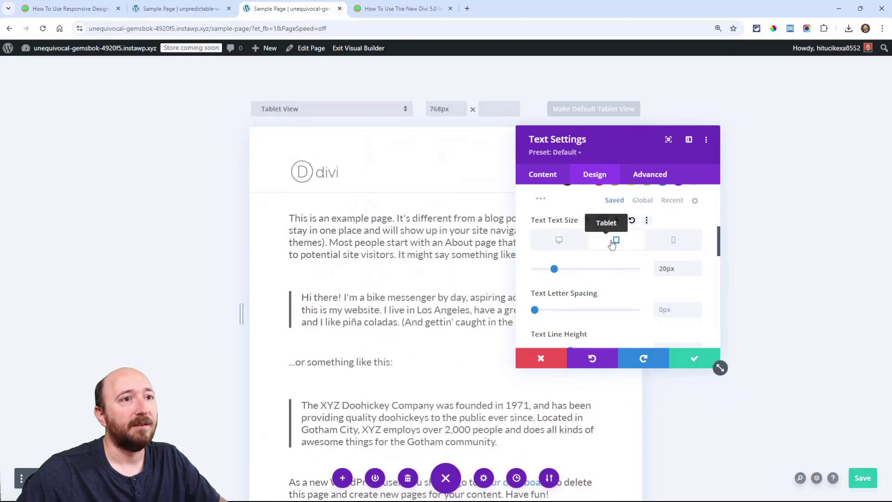
{"action": "left_click", "coordinate": [675, 242]}
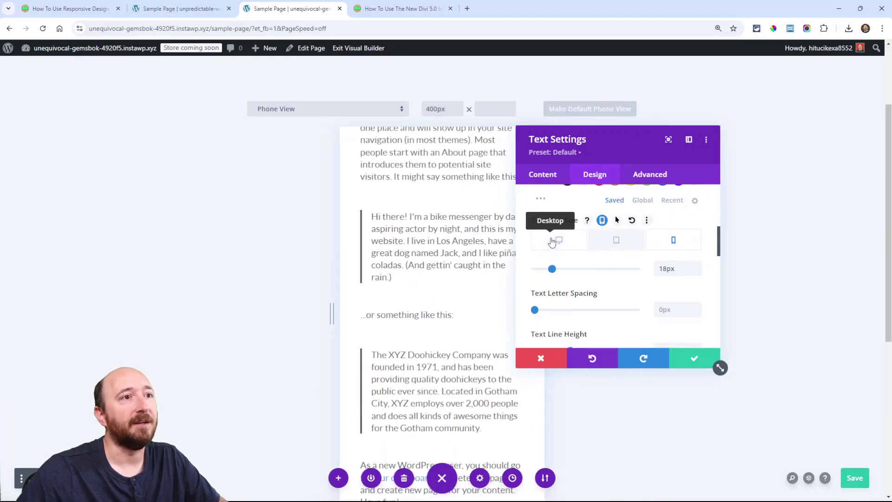
{"action": "left_click", "coordinate": [552, 241]}
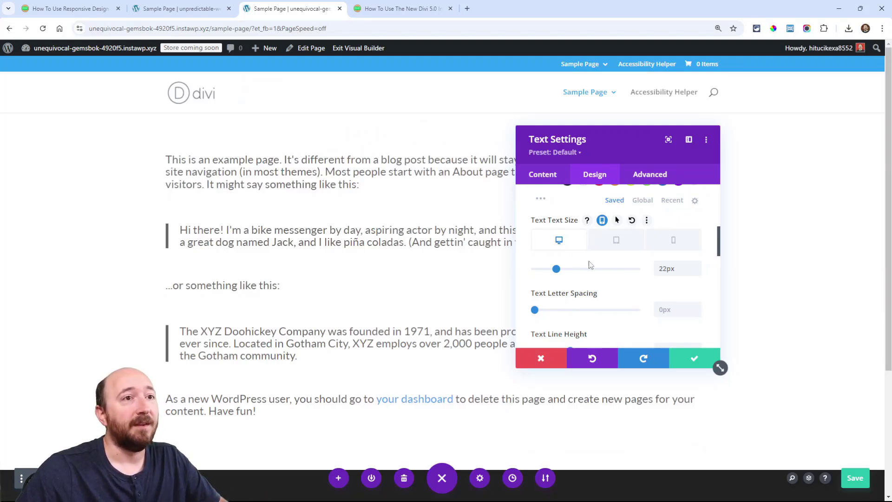
{"action": "left_click", "coordinate": [694, 358]}
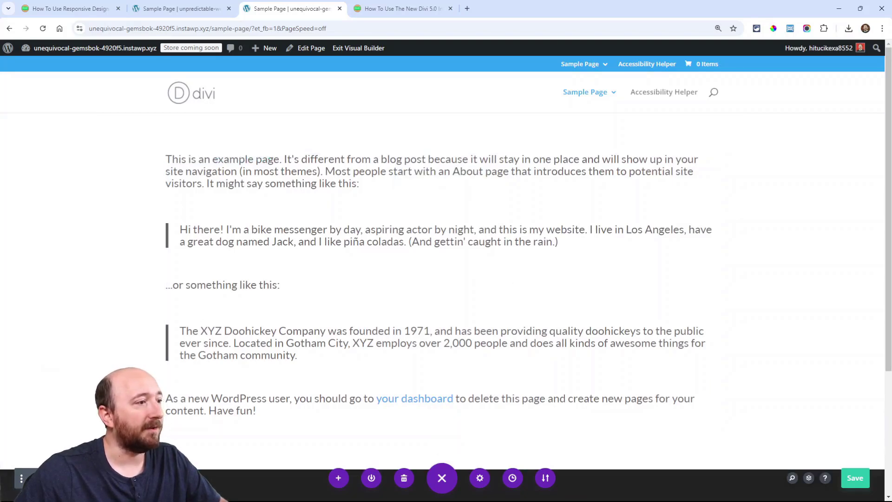
At tablet preview width, open the text module's Design > Text settings and make the text red.
{"action": "key", "text": "ctrl+shift+t"}
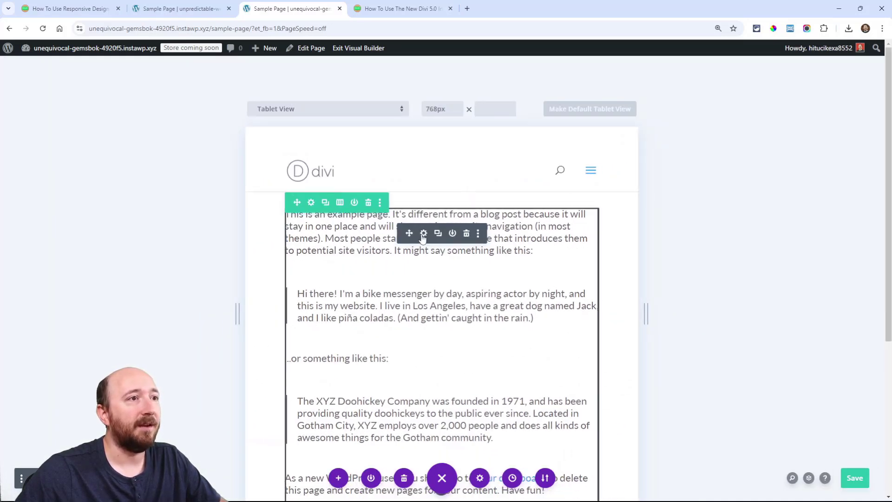
{"action": "left_click", "coordinate": [423, 233]}
{"action": "left_click", "coordinate": [594, 174]}
{"action": "left_click", "coordinate": [557, 220]}
{"action": "scroll", "coordinate": [592, 249], "scroll_direction": "down", "scroll_amount": 3}
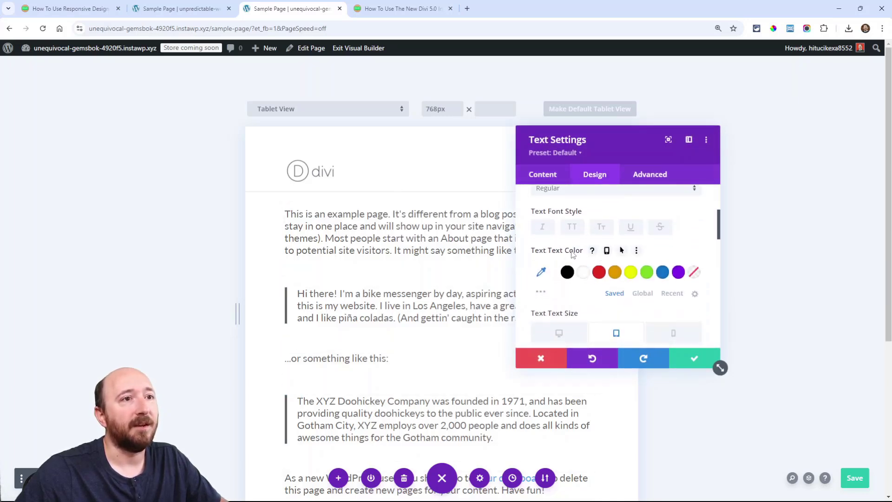
{"action": "left_click", "coordinate": [598, 275]}
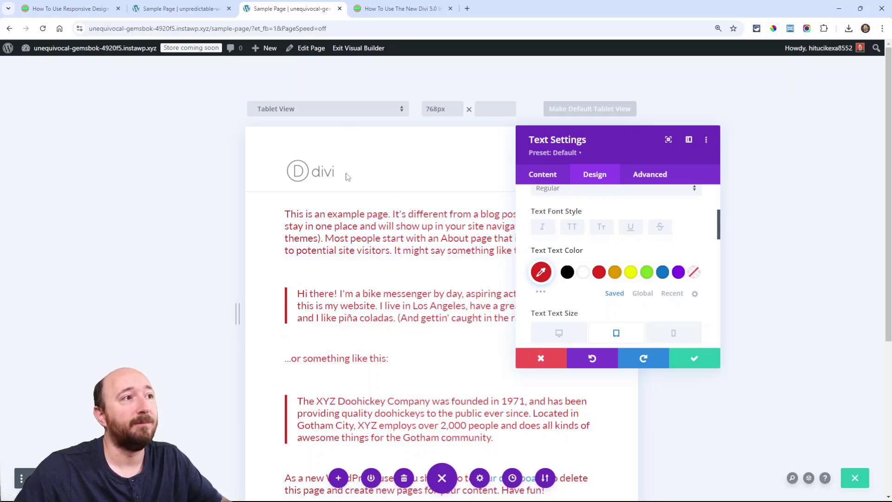
Switch to phone preview, enable per-device text colours and make the phone text orange.
{"action": "mouse_move", "coordinate": [186, 500]}
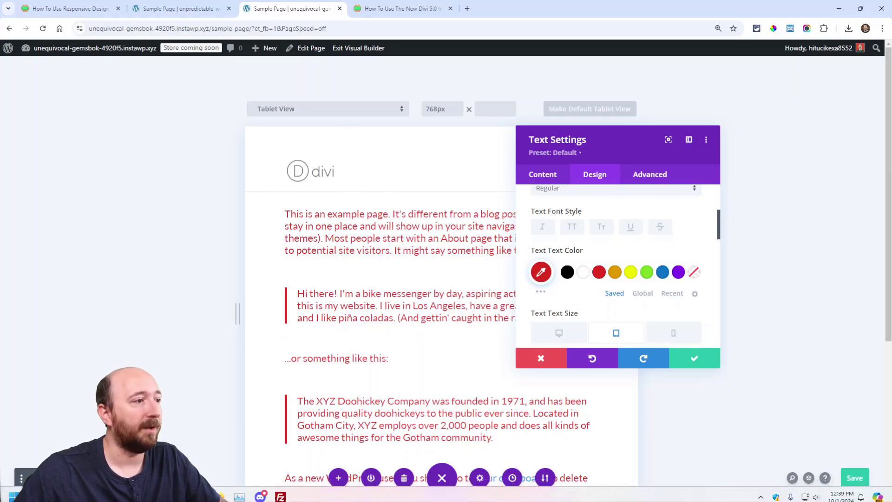
{"action": "key", "text": "ctrl+shift+d"}
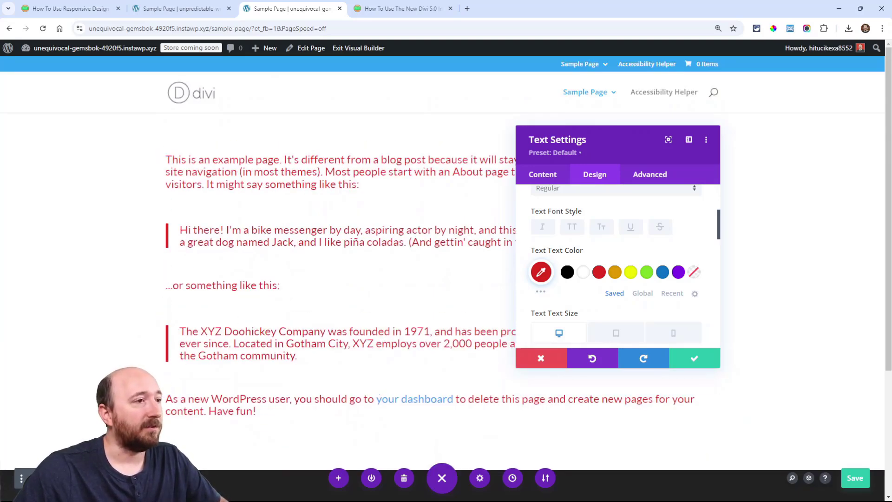
{"action": "key", "text": "ctrl+shift+p"}
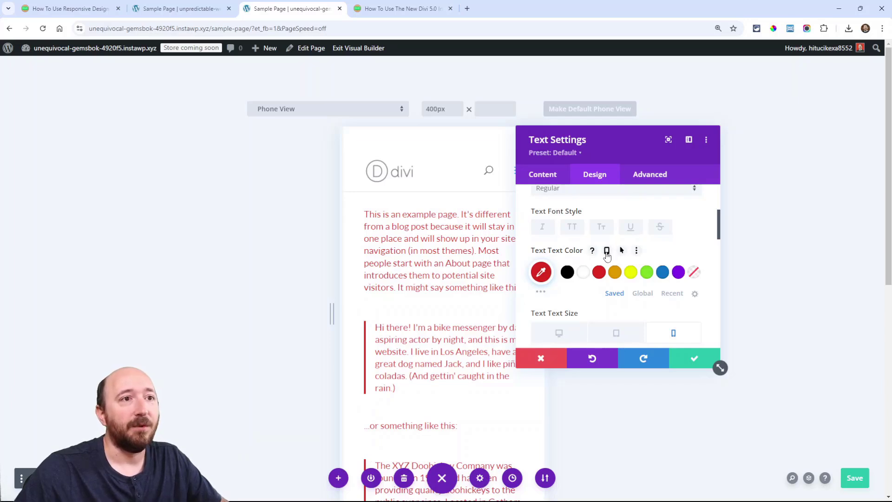
{"action": "left_click", "coordinate": [607, 251]}
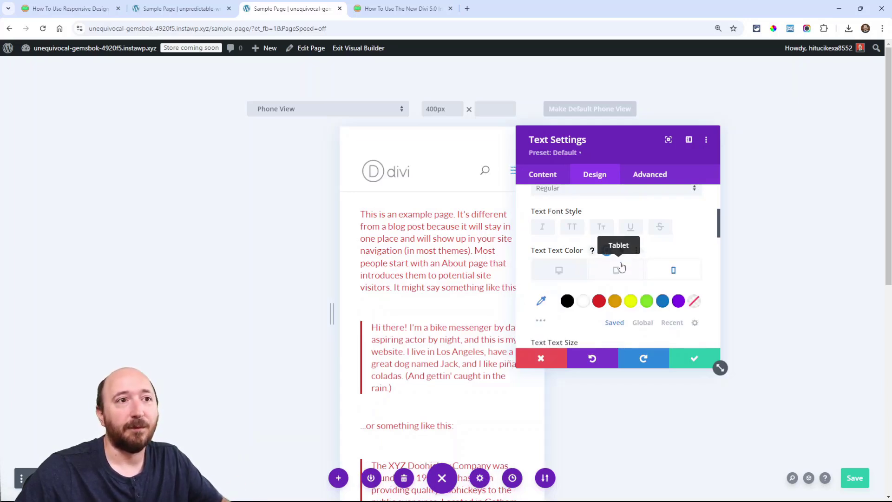
{"action": "left_click", "coordinate": [614, 301]}
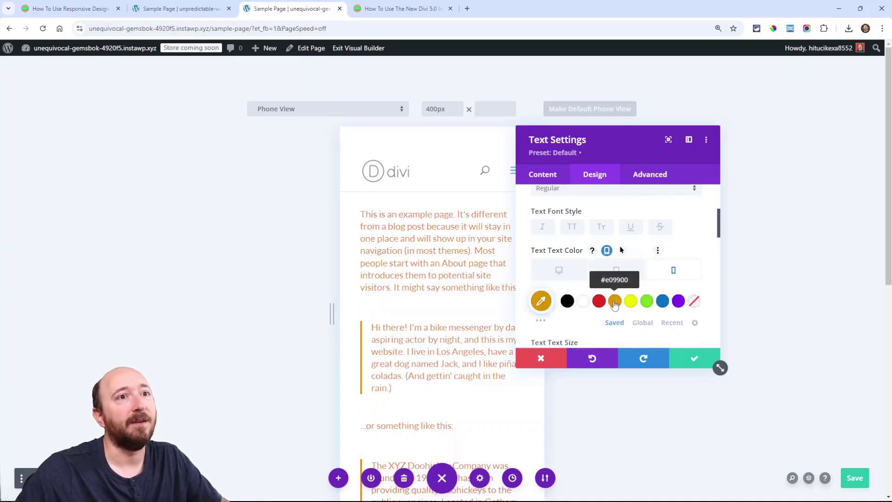
Compare the desktop, tablet and phone colour tabs, ending on desktop's blue.
{"action": "left_click", "coordinate": [603, 272]}
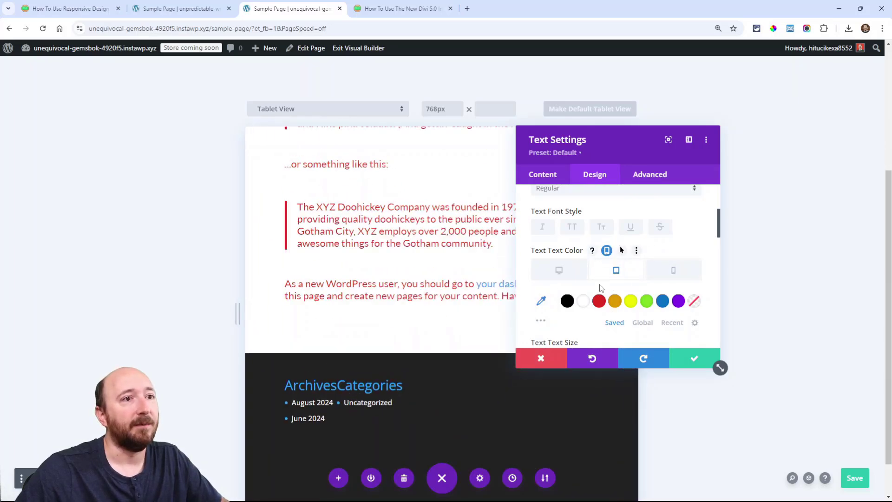
{"action": "left_click", "coordinate": [560, 272]}
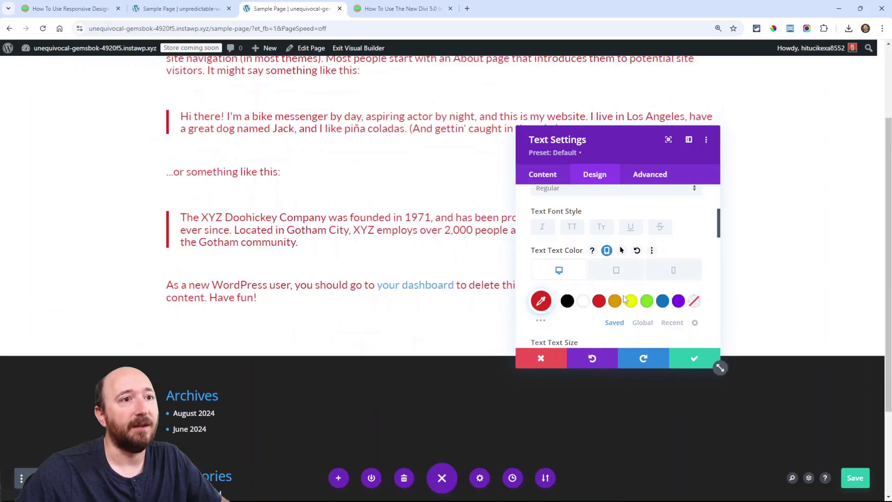
{"action": "left_click", "coordinate": [606, 271]}
{"action": "left_click", "coordinate": [672, 269]}
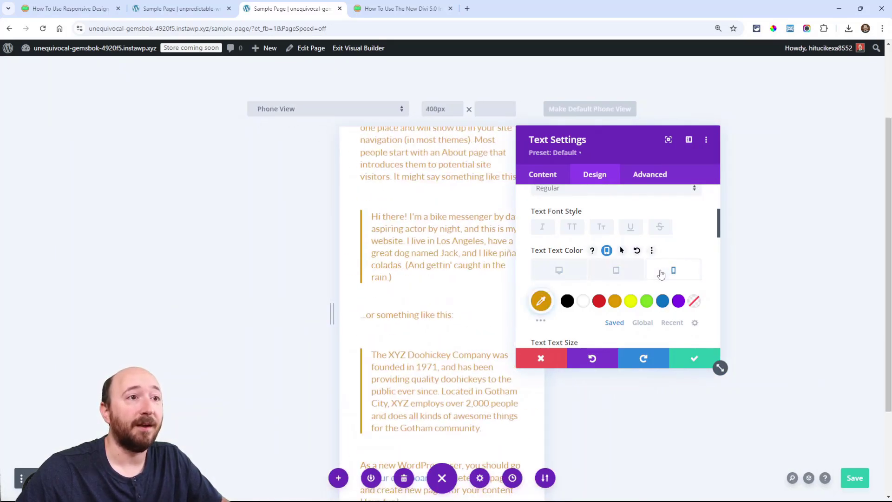
{"action": "left_click", "coordinate": [559, 270]}
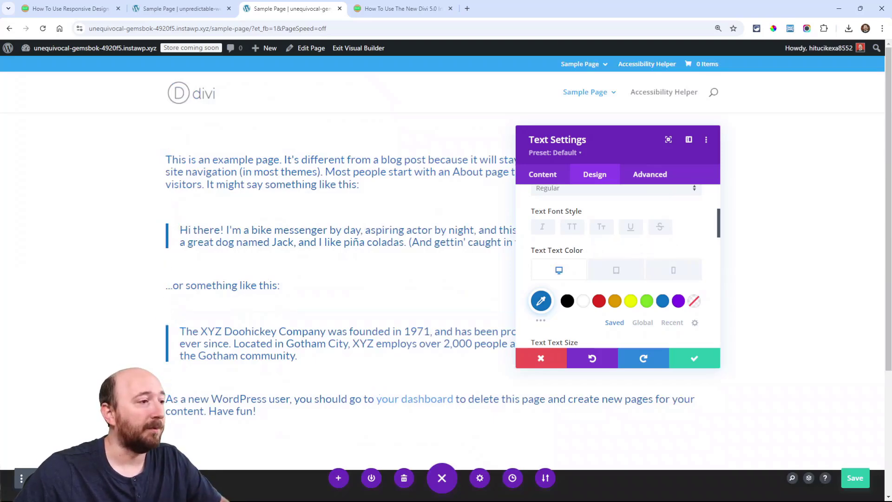
{"action": "left_click", "coordinate": [616, 270]}
{"action": "left_click", "coordinate": [673, 270]}
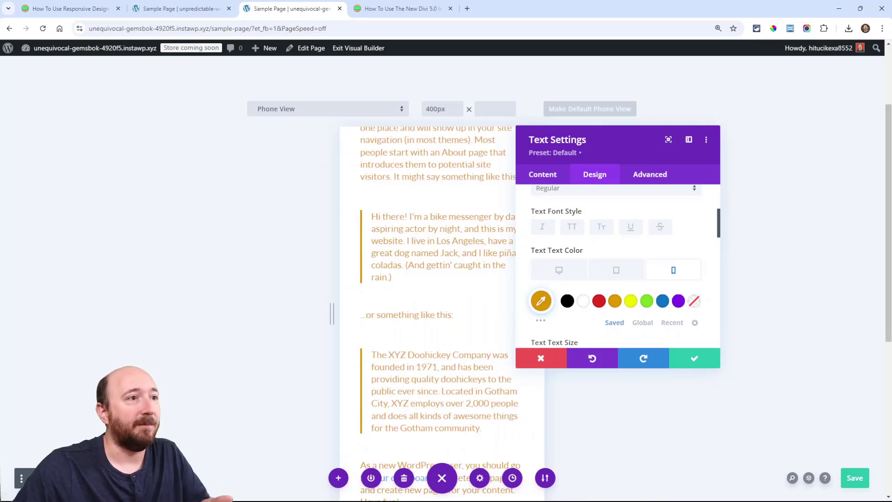
{"action": "left_click", "coordinate": [558, 270]}
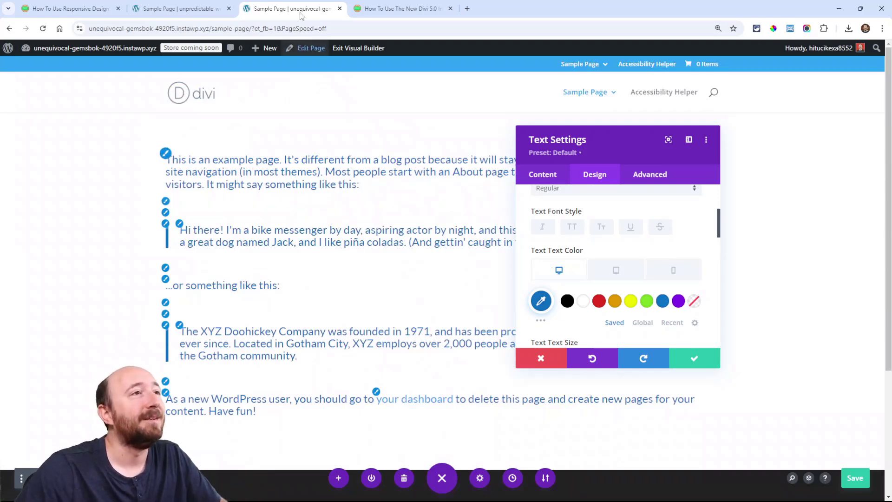
Return to the blog article and scroll to 'Divi 5: A Simplified Approach To Responsive Editing'.
{"action": "key", "text": "ctrl+1"}
{"action": "scroll", "coordinate": [405, 200], "scroll_direction": "down", "scroll_amount": 5}
{"action": "scroll", "coordinate": [399, 197], "scroll_direction": "down", "scroll_amount": 2}
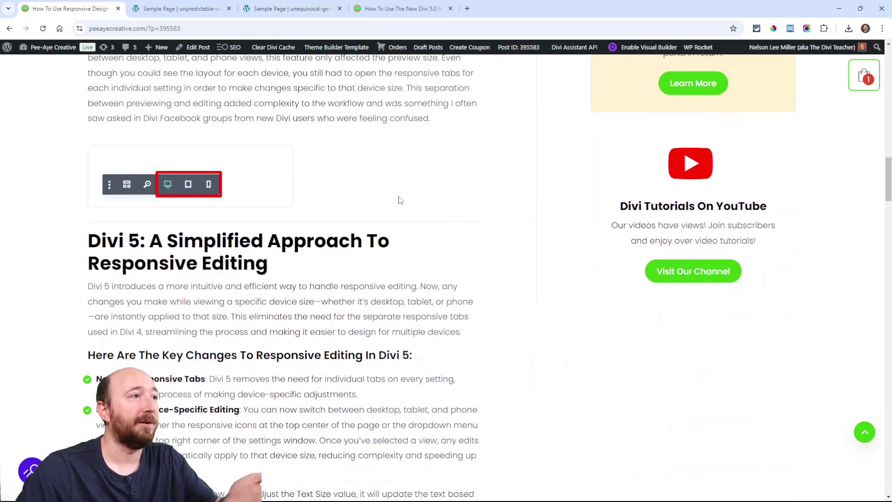
{"action": "scroll", "coordinate": [399, 199], "scroll_direction": "down", "scroll_amount": 2}
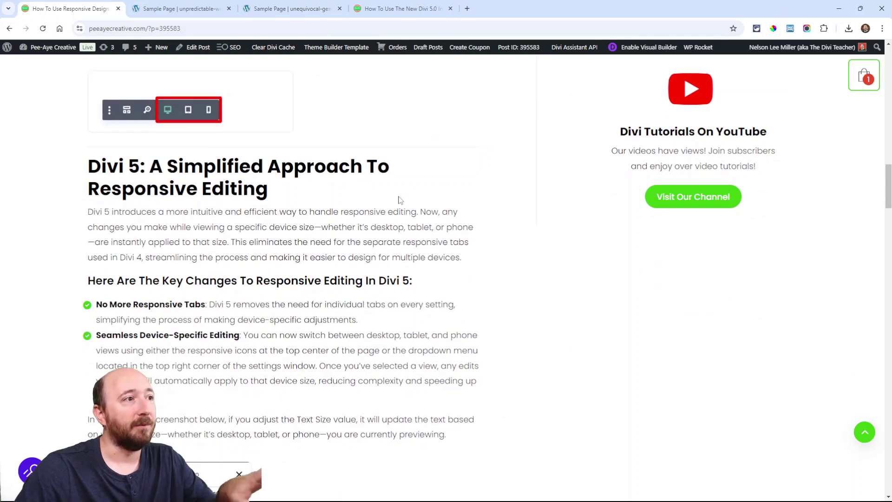
{"action": "scroll", "coordinate": [398, 200], "scroll_direction": "down", "scroll_amount": 2}
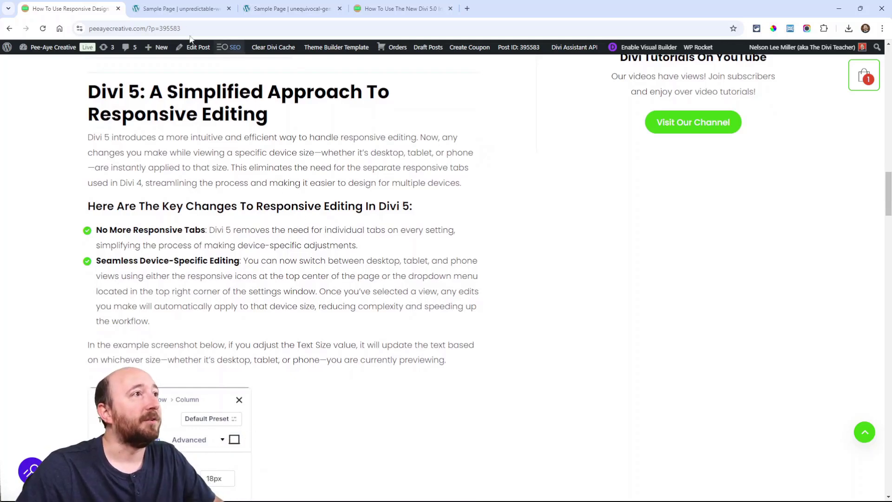
In the Divi 5 tab, reopen the text module's Design settings and step Text Size up from 18px to 22px.
{"action": "left_click", "coordinate": [176, 10]}
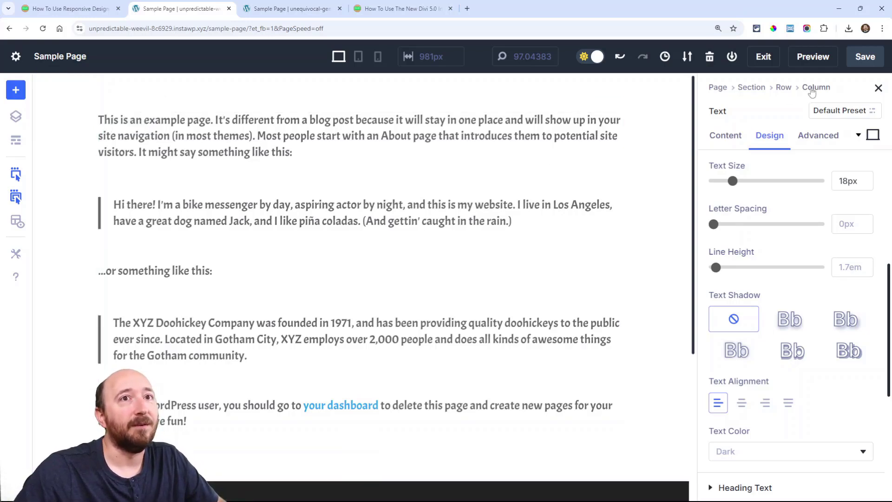
{"action": "left_click", "coordinate": [878, 88]}
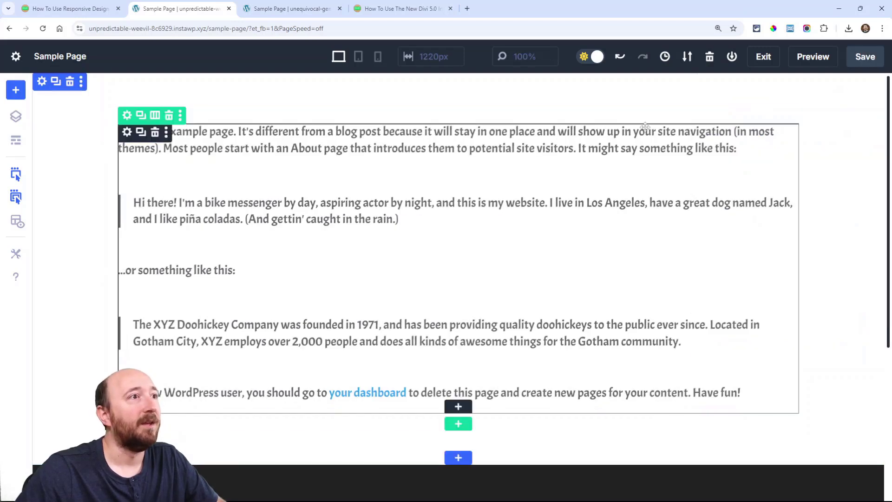
{"action": "left_click", "coordinate": [239, 140]}
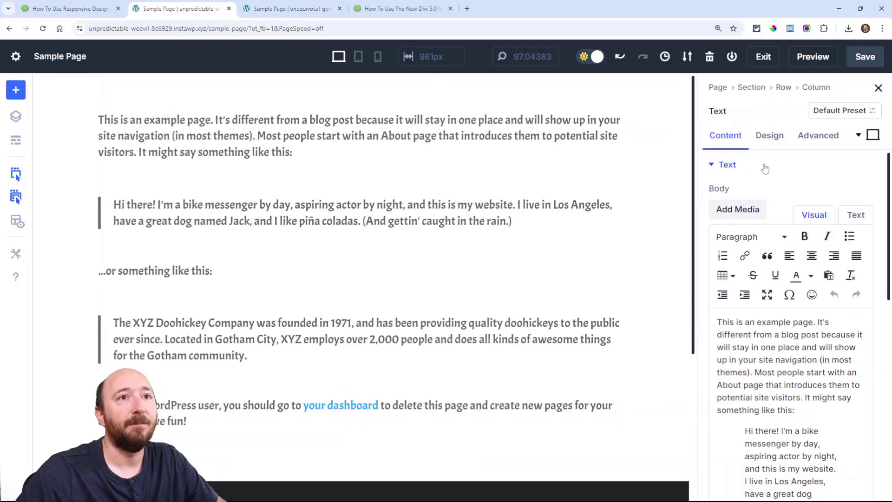
{"action": "left_click", "coordinate": [773, 140]}
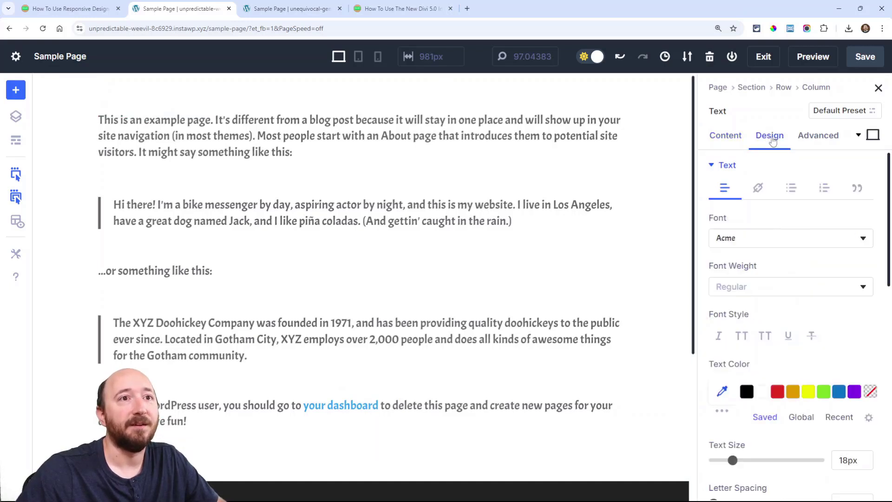
{"action": "scroll", "coordinate": [789, 189], "scroll_direction": "down", "scroll_amount": 4}
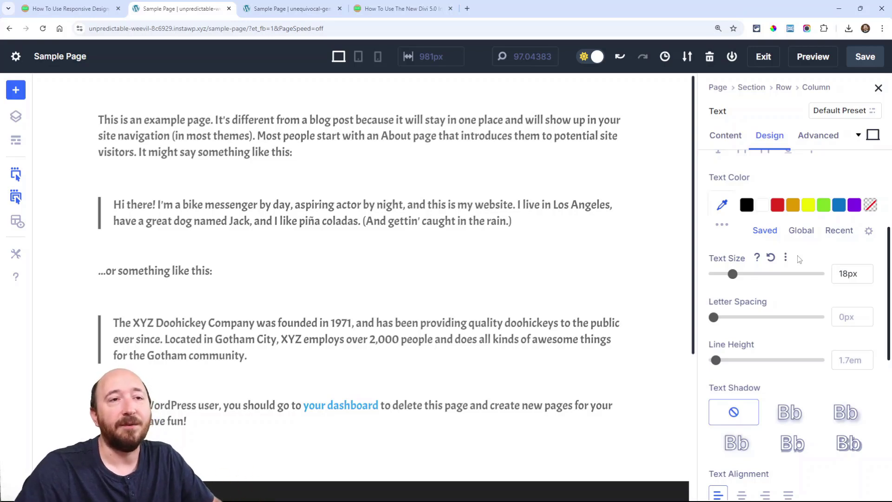
{"action": "left_click", "coordinate": [866, 272]}
{"action": "left_click", "coordinate": [867, 271]}
{"action": "left_click", "coordinate": [867, 271]}
{"action": "left_click", "coordinate": [866, 272]}
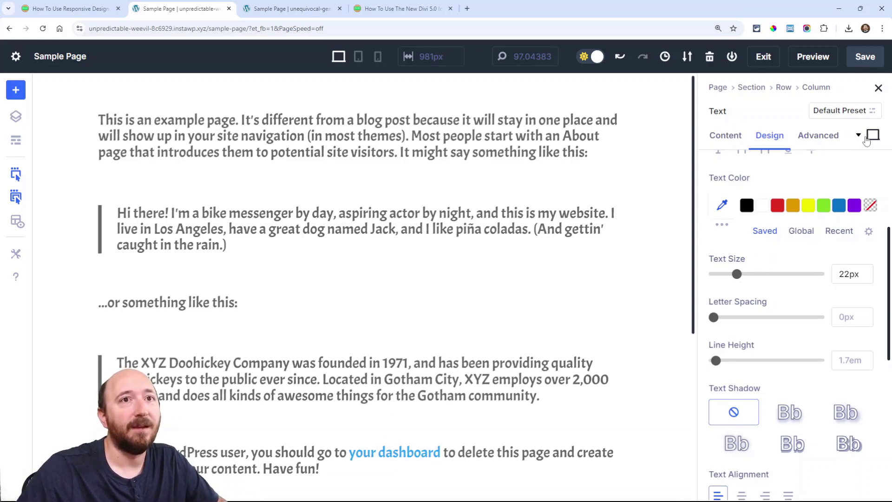
Cycle the settings panel's device view through tablet, phone and back to desktop.
{"action": "left_click", "coordinate": [867, 139]}
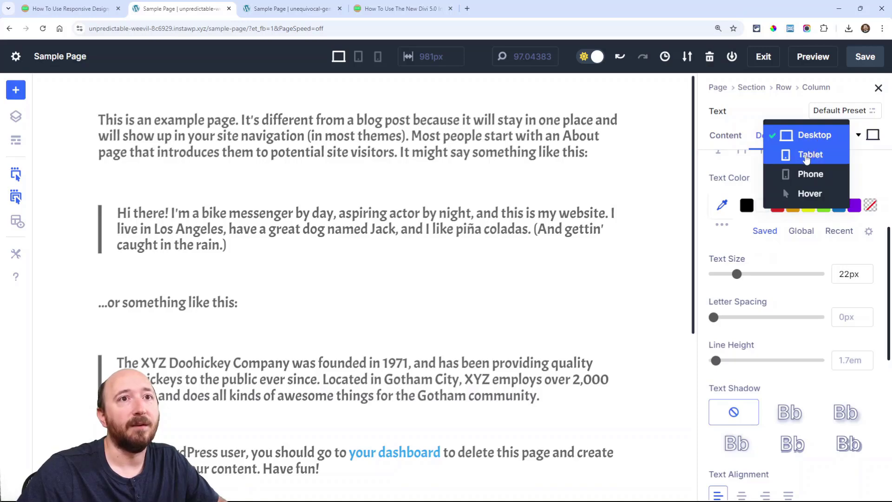
{"action": "left_click", "coordinate": [806, 157]}
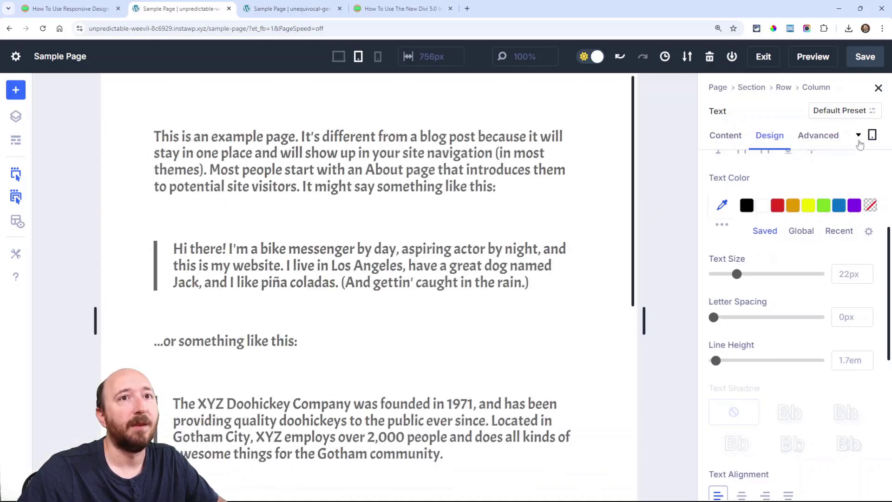
{"action": "left_click", "coordinate": [872, 135]}
{"action": "left_click", "coordinate": [801, 158]}
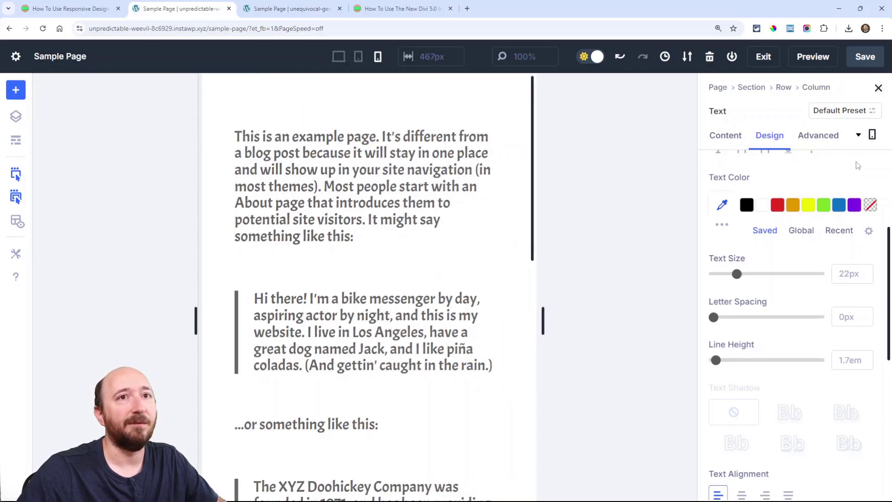
{"action": "left_click", "coordinate": [859, 135]}
{"action": "left_click", "coordinate": [806, 95]}
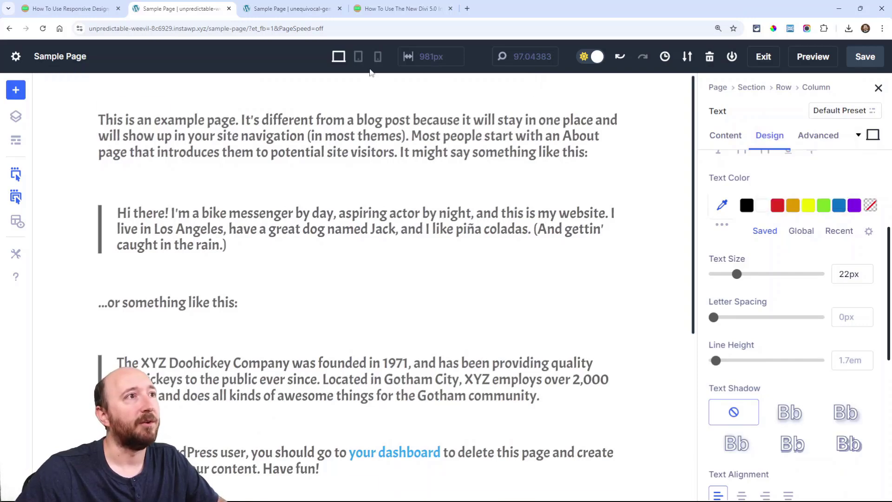
Preview the 22px text at tablet, phone and desktop widths, ending on phone.
{"action": "left_click", "coordinate": [359, 58]}
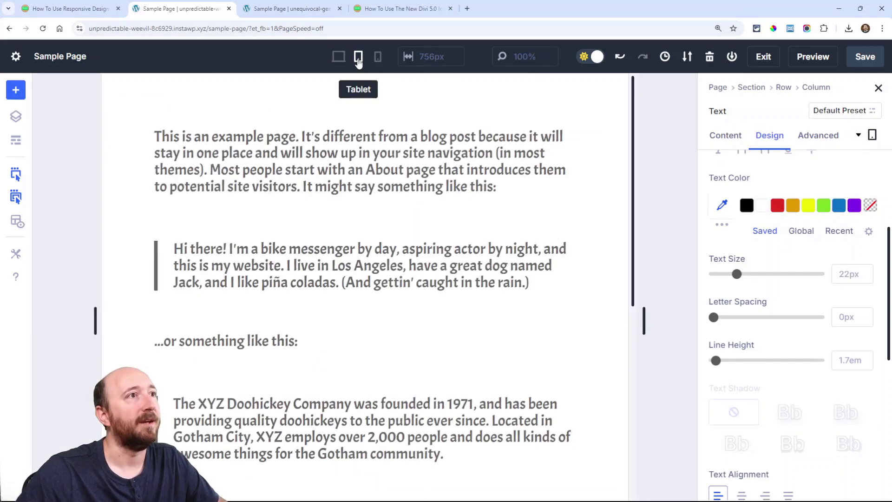
{"action": "left_click", "coordinate": [378, 58]}
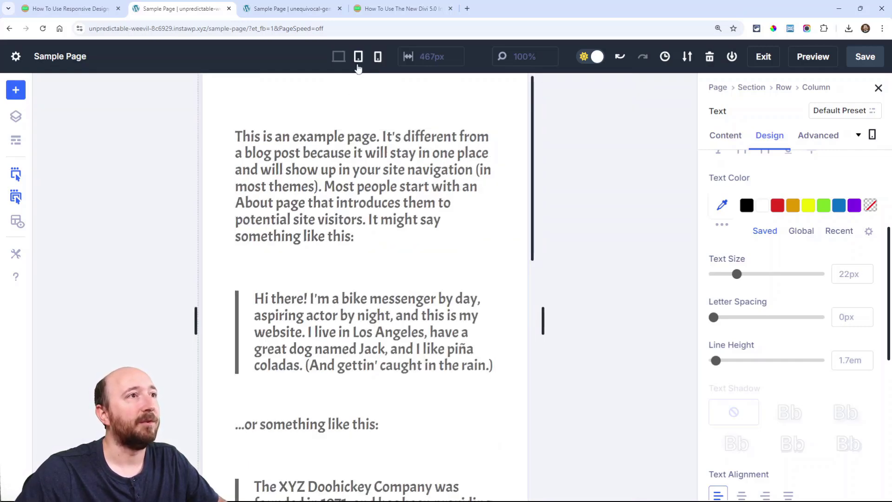
{"action": "left_click", "coordinate": [339, 63]}
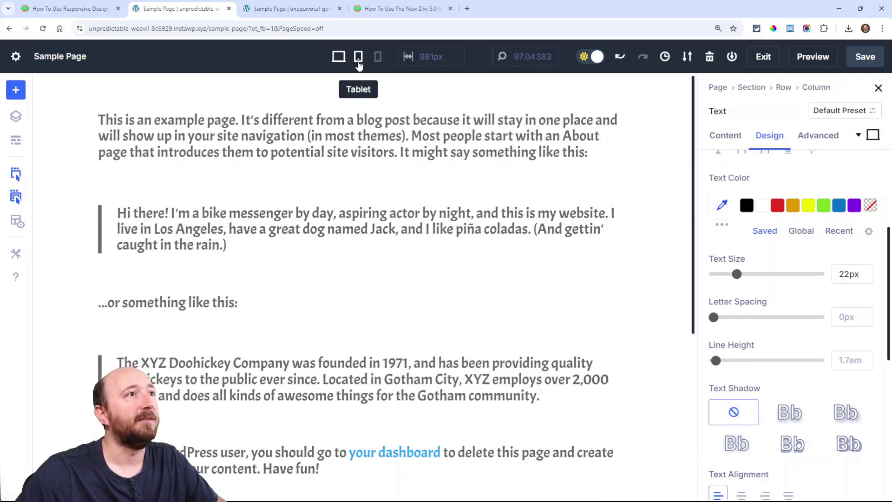
{"action": "left_click", "coordinate": [358, 60]}
{"action": "left_click", "coordinate": [378, 59]}
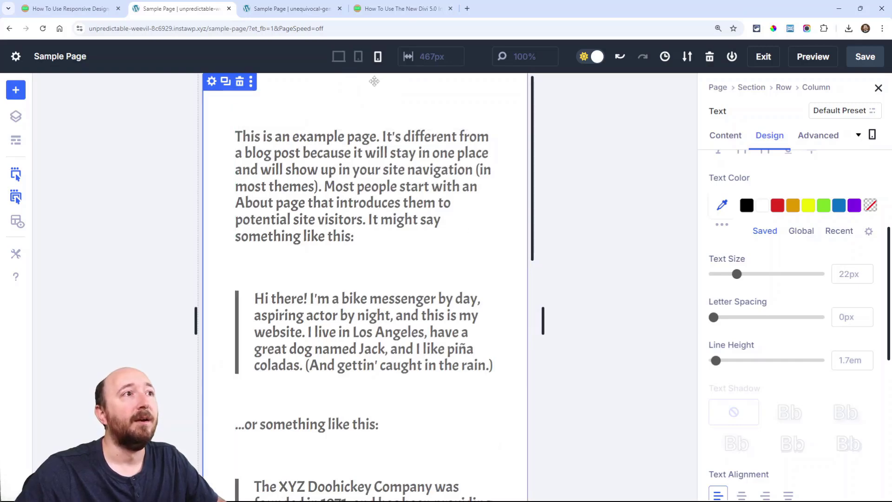
In tablet view, lower the tablet text size to 20px while desktop stays 22px.
{"action": "left_click", "coordinate": [342, 64]}
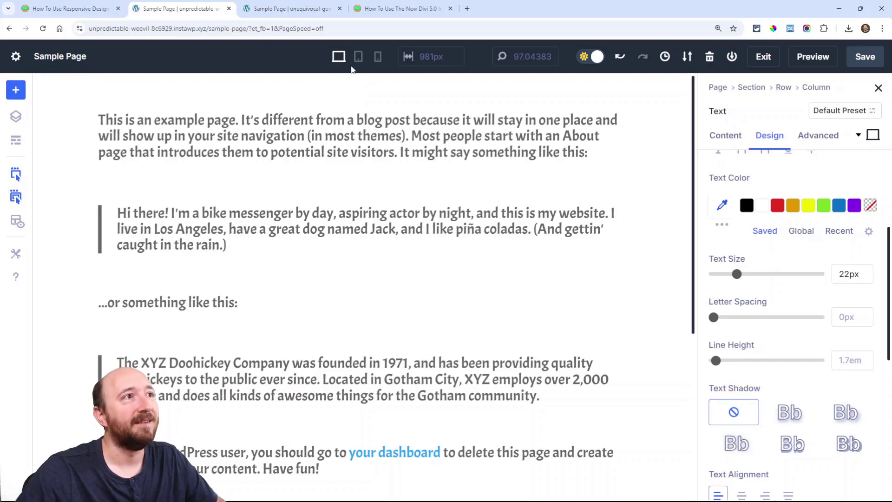
{"action": "left_click", "coordinate": [358, 61]}
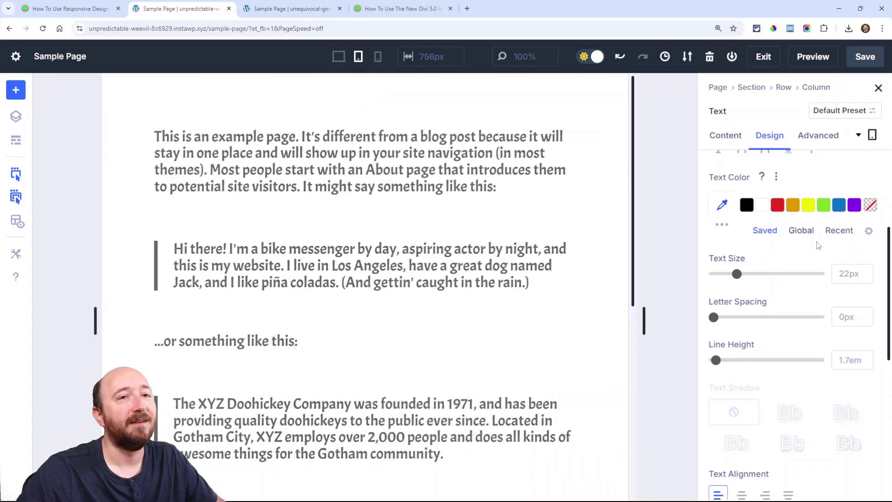
{"action": "left_click", "coordinate": [866, 278]}
{"action": "left_click", "coordinate": [866, 278]}
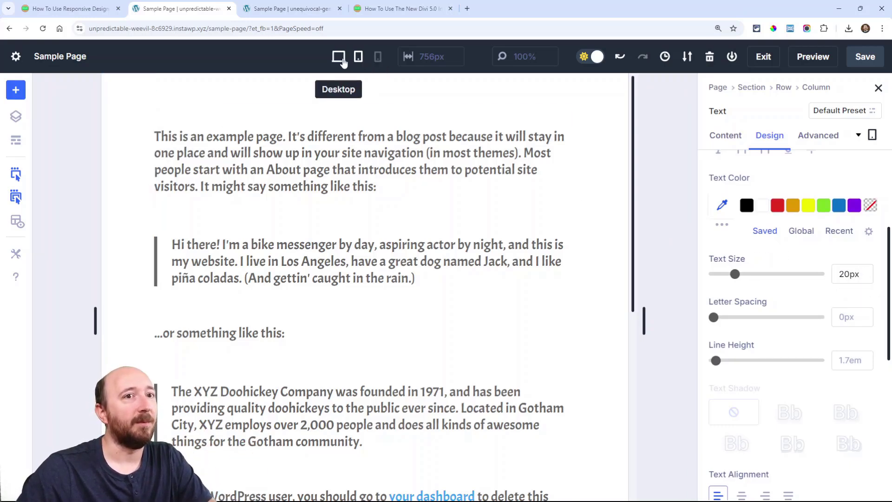
{"action": "left_click", "coordinate": [340, 58]}
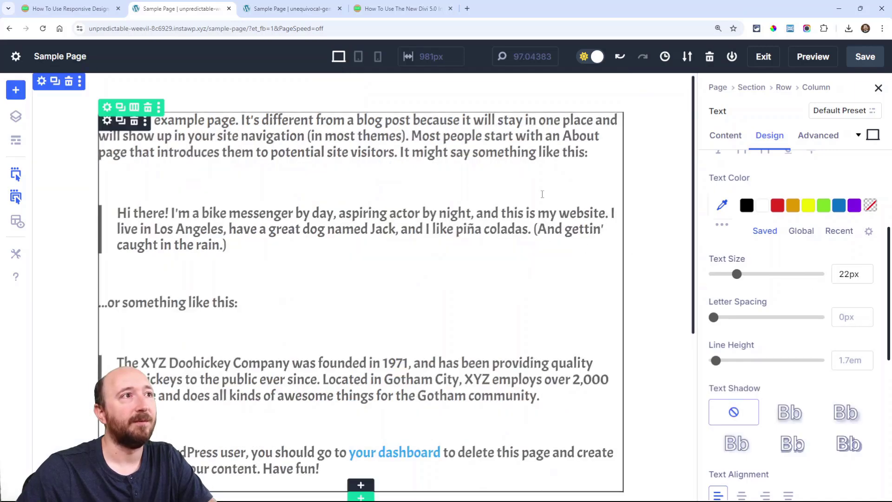
{"action": "left_click", "coordinate": [358, 60]}
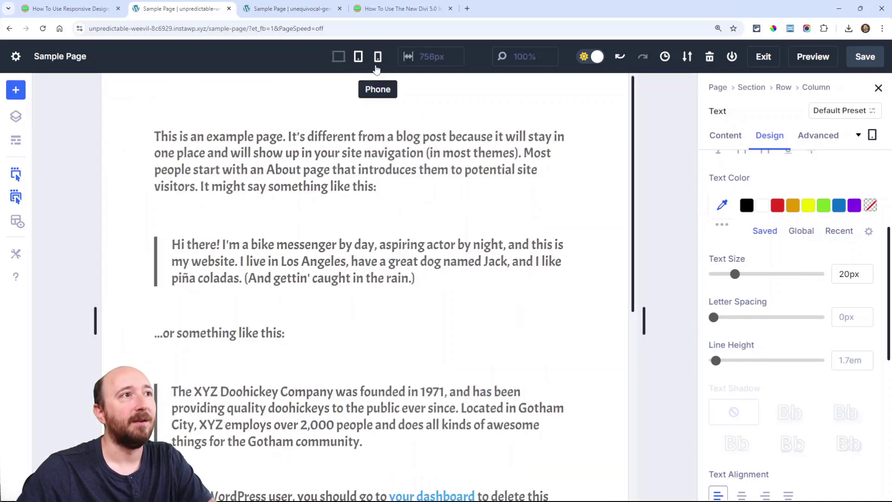
In phone view, lower the phone text size to 18px.
{"action": "left_click", "coordinate": [377, 60]}
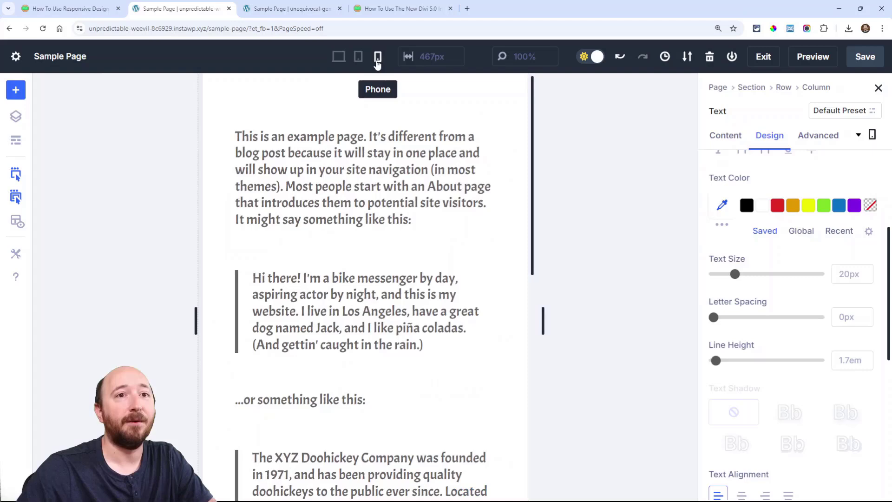
{"action": "left_click", "coordinate": [867, 279]}
{"action": "left_click", "coordinate": [867, 279]}
{"action": "left_click", "coordinate": [867, 279]}
{"action": "left_click", "coordinate": [867, 273]}
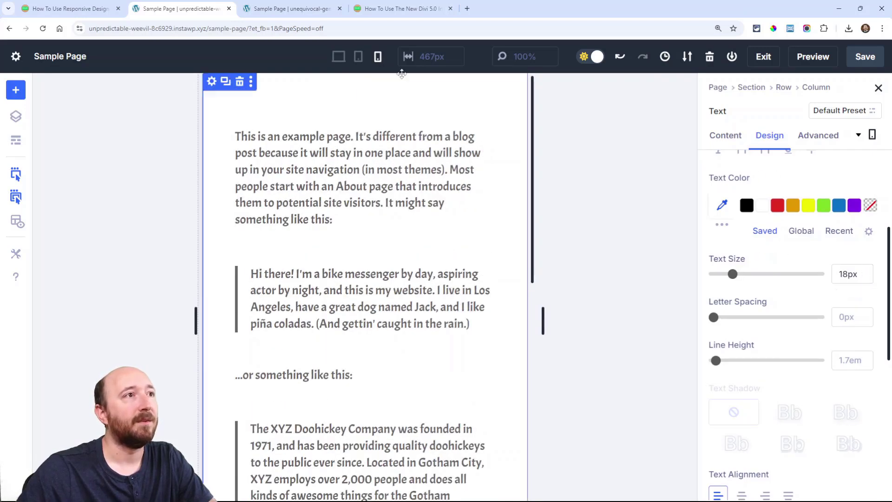
Compare the 20px tablet and 22px desktop previews, then flip through tablet and phone.
{"action": "left_click", "coordinate": [358, 58]}
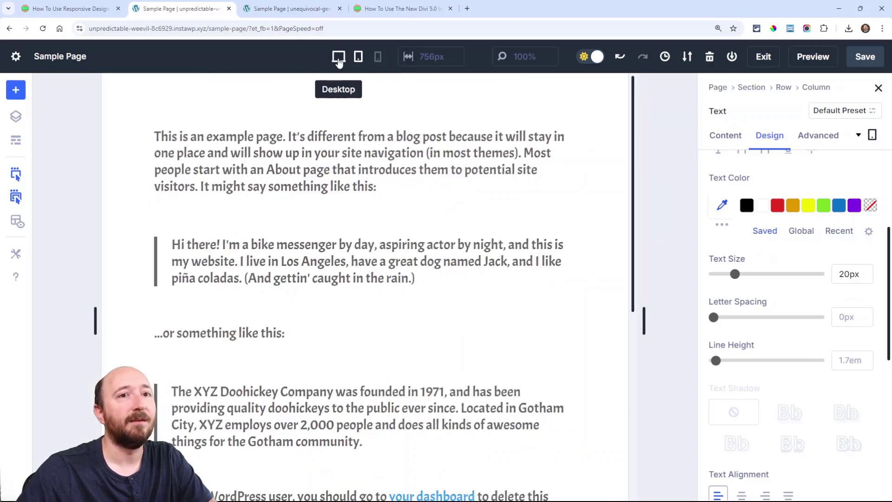
{"action": "left_click", "coordinate": [338, 57]}
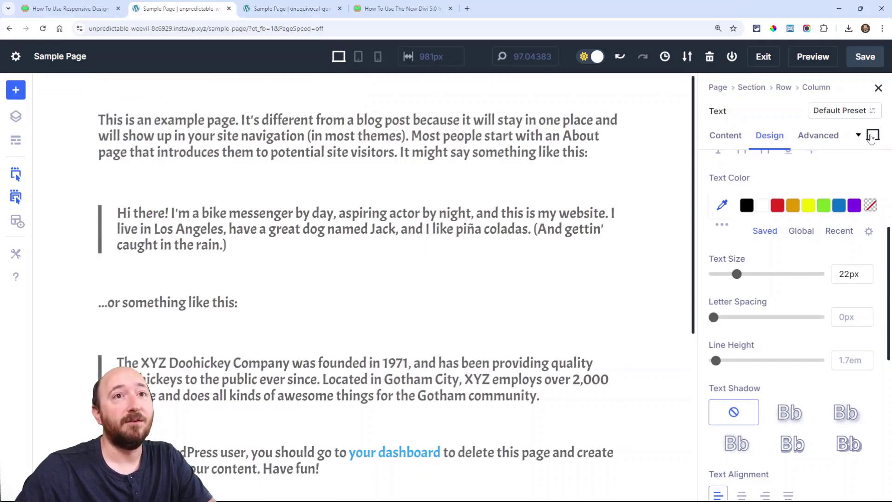
{"action": "left_click", "coordinate": [873, 135]}
{"action": "left_click", "coordinate": [873, 138]}
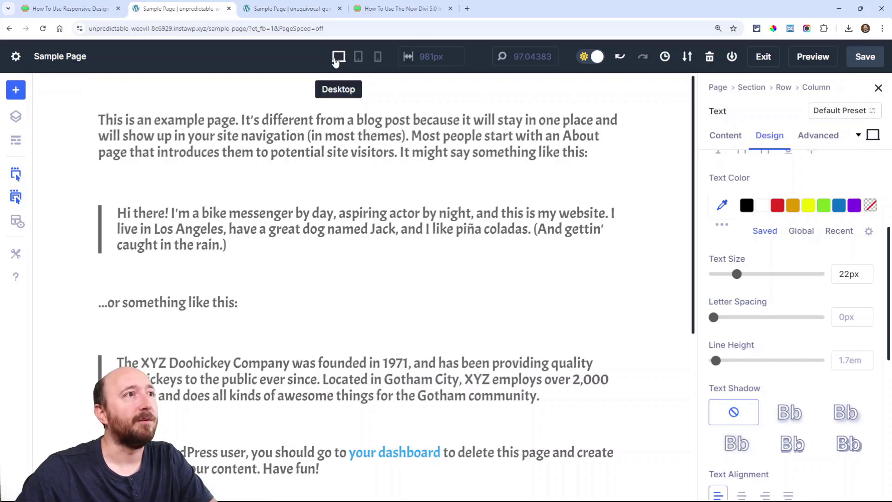
{"action": "left_click", "coordinate": [358, 57]}
{"action": "left_click", "coordinate": [378, 57]}
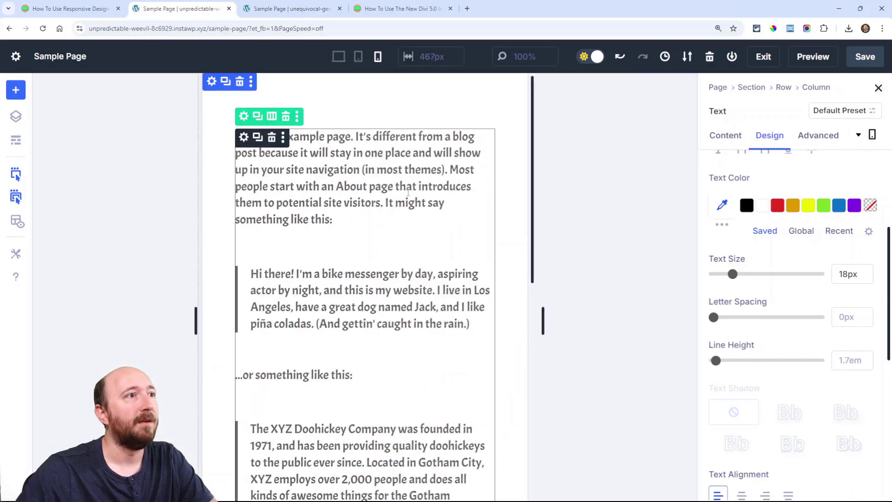
Set the text colour to orange on desktop, green on tablet and purple on phone.
{"action": "left_click", "coordinate": [338, 58]}
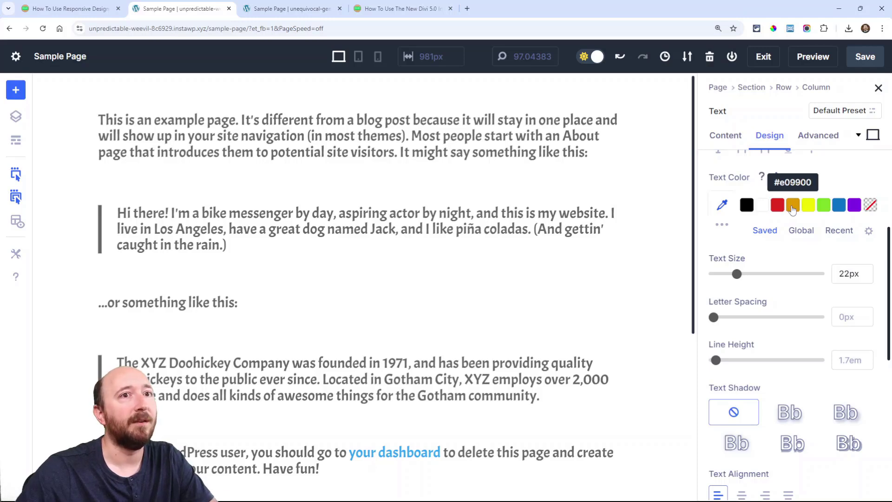
{"action": "left_click", "coordinate": [793, 206]}
{"action": "left_click", "coordinate": [358, 56]}
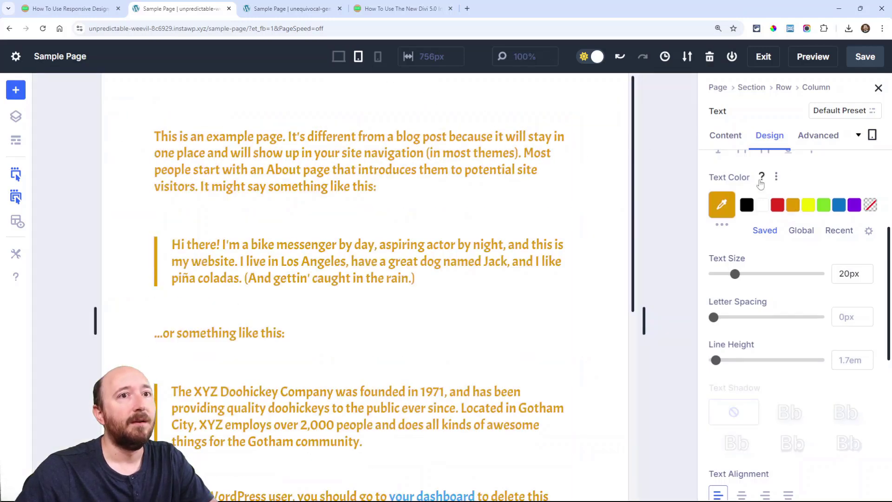
{"action": "left_click", "coordinate": [823, 205]}
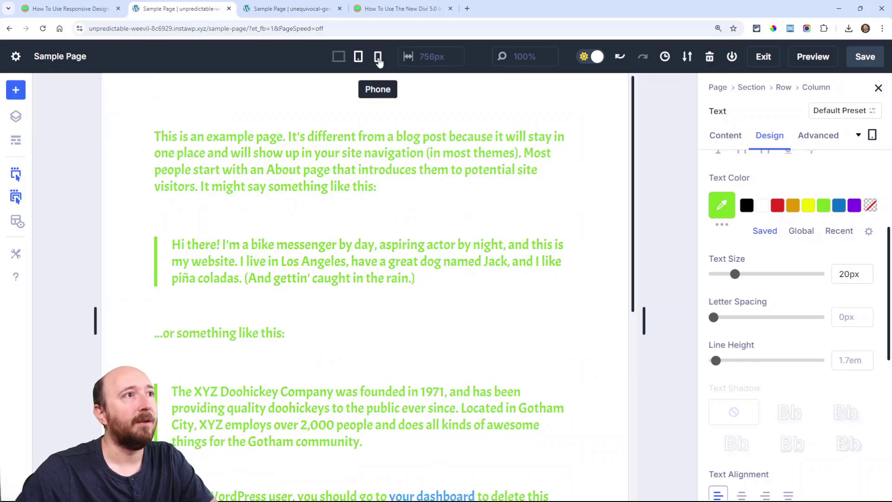
{"action": "left_click", "coordinate": [378, 56]}
{"action": "left_click", "coordinate": [854, 205]}
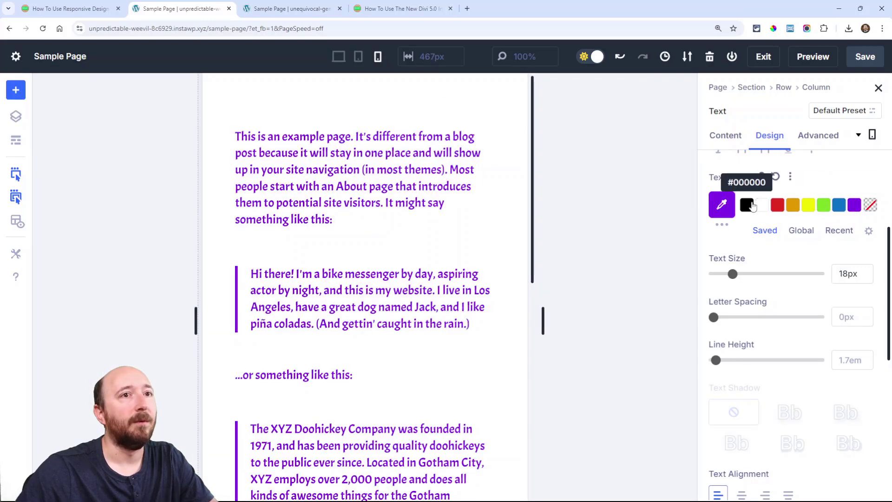
Flip through tablet, desktop and phone previews to compare the colours, ending on desktop.
{"action": "left_click", "coordinate": [358, 57]}
{"action": "left_click", "coordinate": [338, 57]}
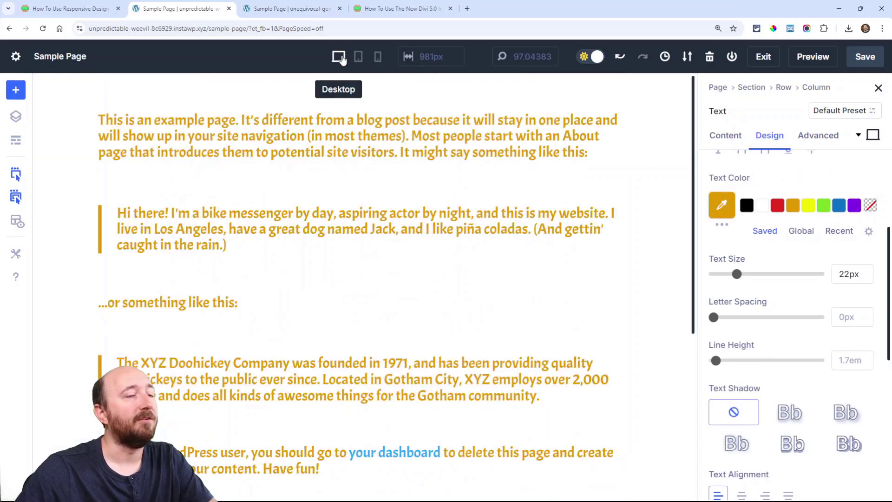
{"action": "left_click", "coordinate": [358, 57]}
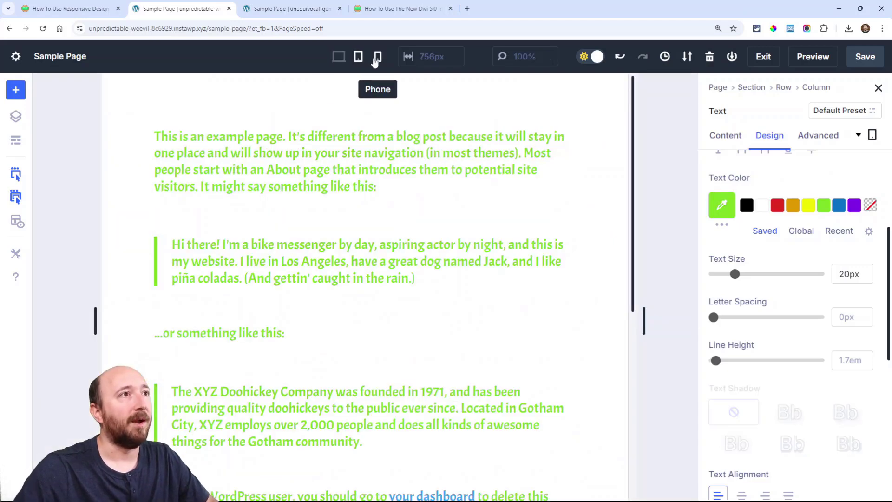
{"action": "left_click", "coordinate": [377, 62]}
{"action": "left_click", "coordinate": [339, 58]}
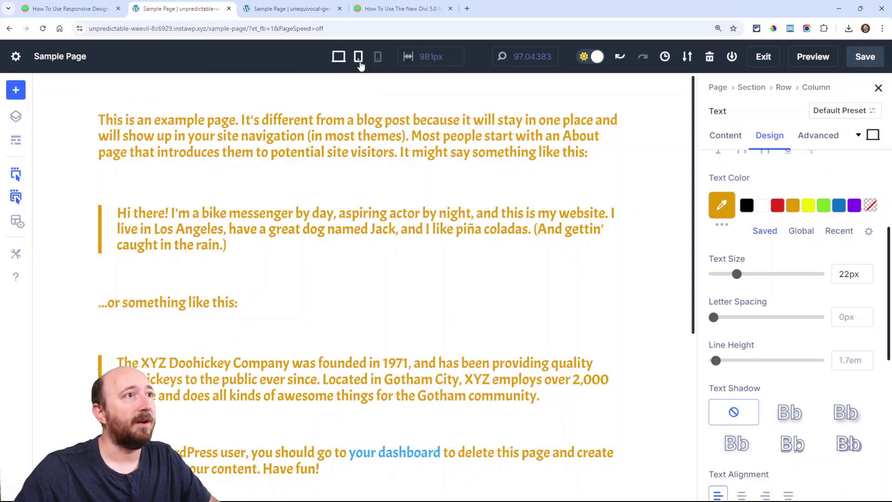
Preview phone at a 400px width and lower the phone text size to 15px.
{"action": "left_click", "coordinate": [376, 58]}
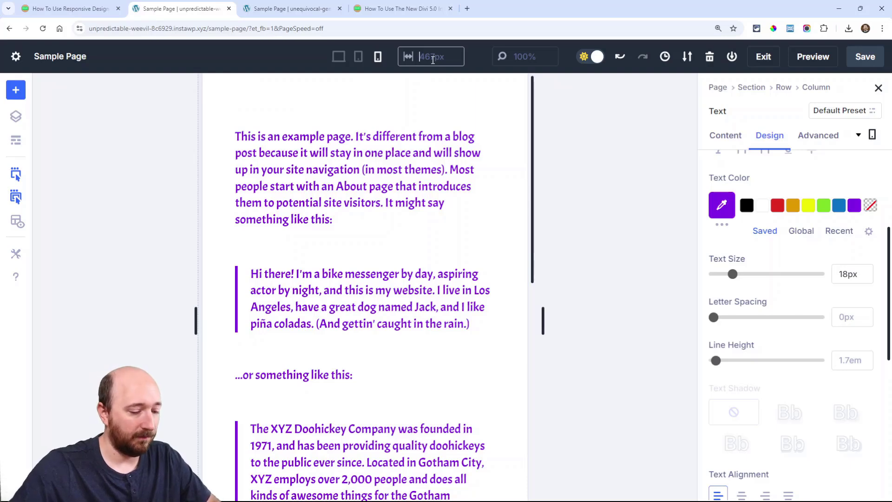
{"action": "type", "text": "400"}
{"action": "key", "text": "Return"}
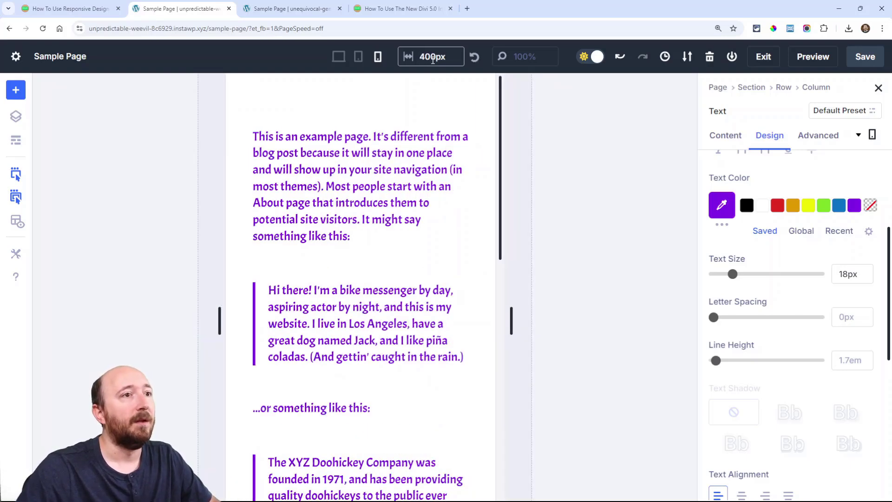
{"action": "left_click", "coordinate": [870, 280]}
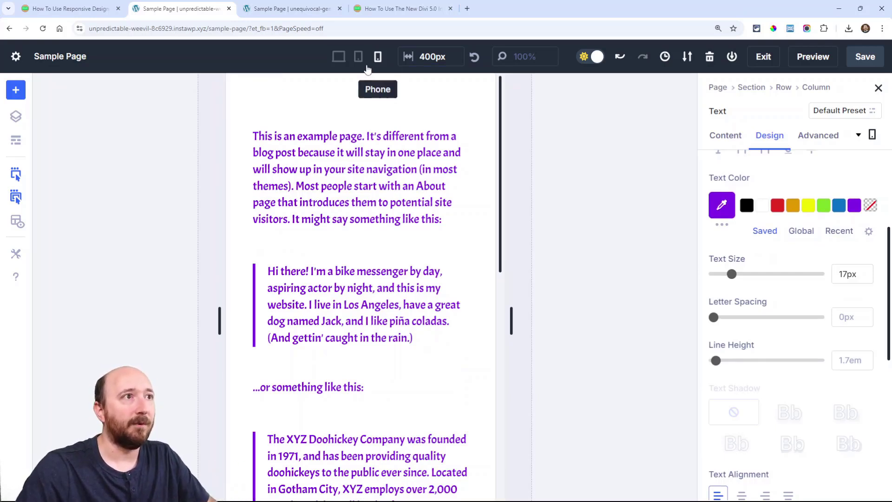
{"action": "left_click_drag", "start_coordinate": [505, 306], "coordinate": [481, 319]}
{"action": "key", "text": "Down"}
{"action": "left_click", "coordinate": [866, 280]}
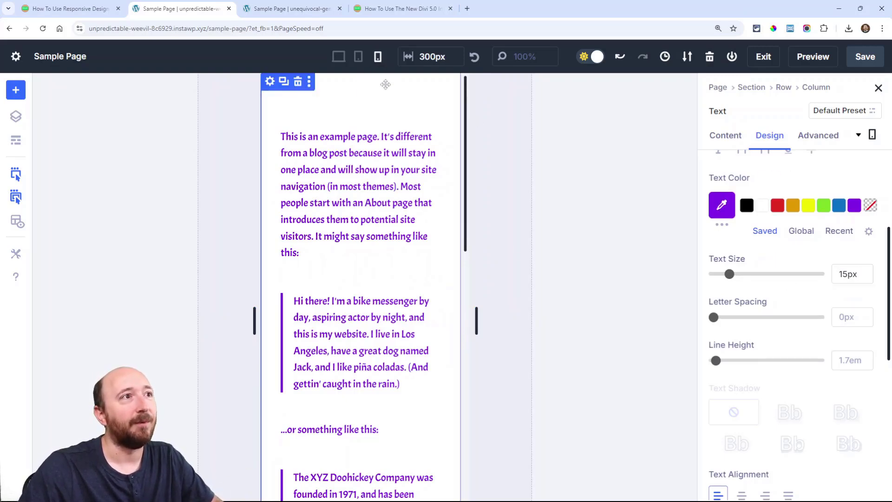
Widen the phone preview to about 479px, then set the tablet preview to 696px.
{"action": "left_click", "coordinate": [358, 57]}
{"action": "left_click", "coordinate": [378, 56]}
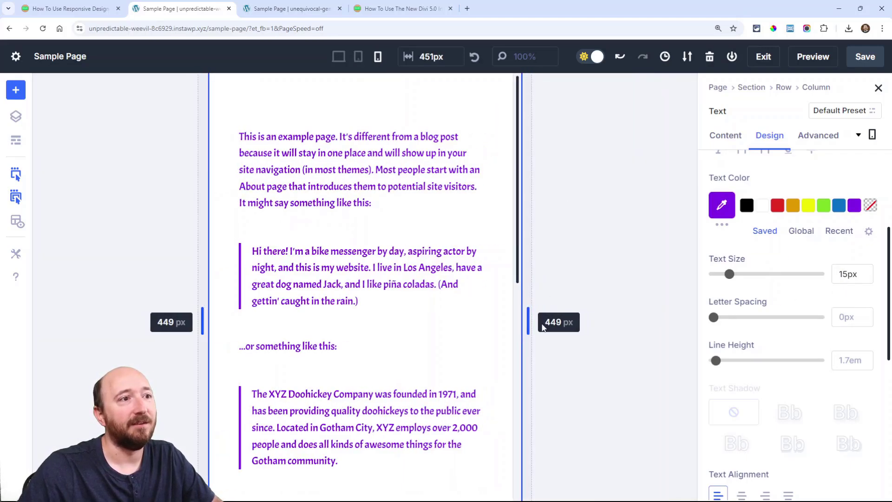
{"action": "left_click_drag", "start_coordinate": [544, 327], "coordinate": [588, 326]}
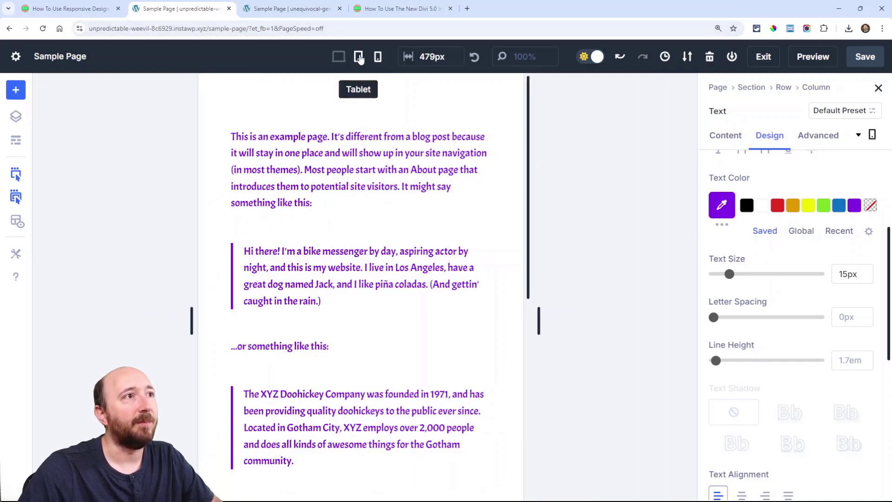
{"action": "left_click", "coordinate": [358, 56]}
{"action": "left_click_drag", "start_coordinate": [641, 321], "coordinate": [618, 325]}
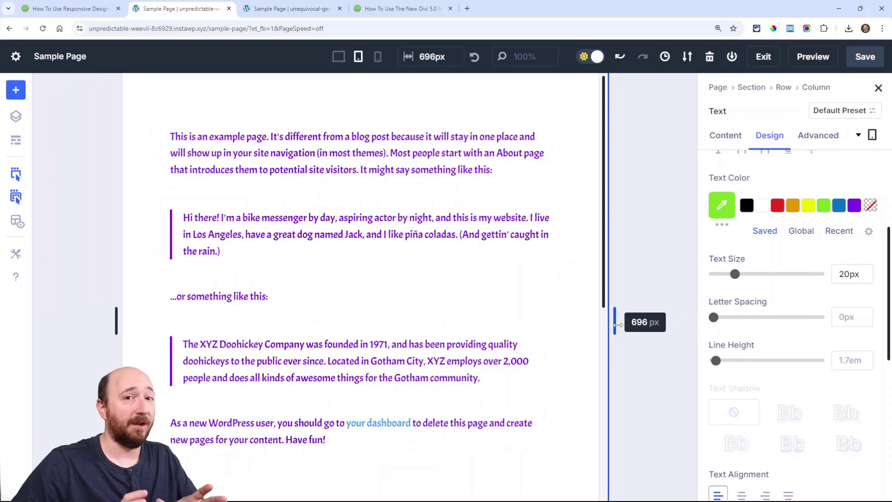
Show the article's NOTE on Divi breakpoints: Desktop above 981px, Tablet 980–768px, Phone 767px and down.
{"action": "key", "text": "ctrl+1"}
{"action": "scroll", "coordinate": [292, 220], "scroll_direction": "down", "scroll_amount": 5}
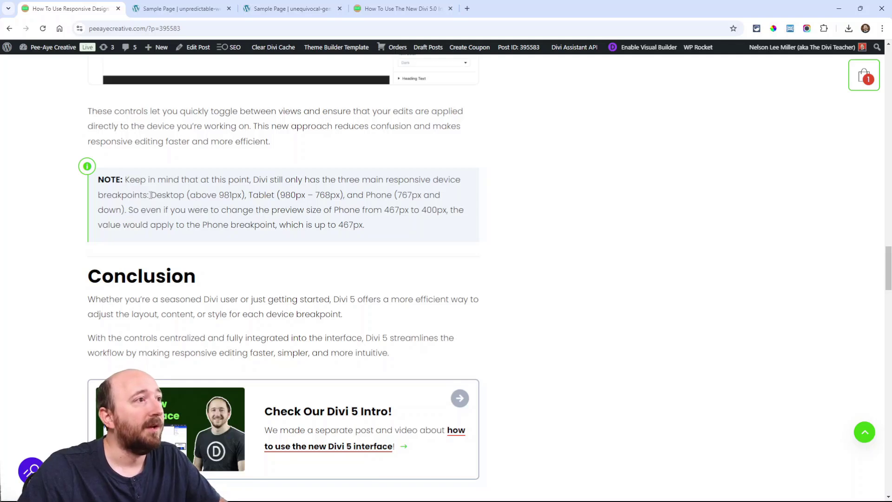
{"action": "left_click_drag", "start_coordinate": [151, 196], "coordinate": [123, 208]}
{"action": "left_click", "coordinate": [255, 197]}
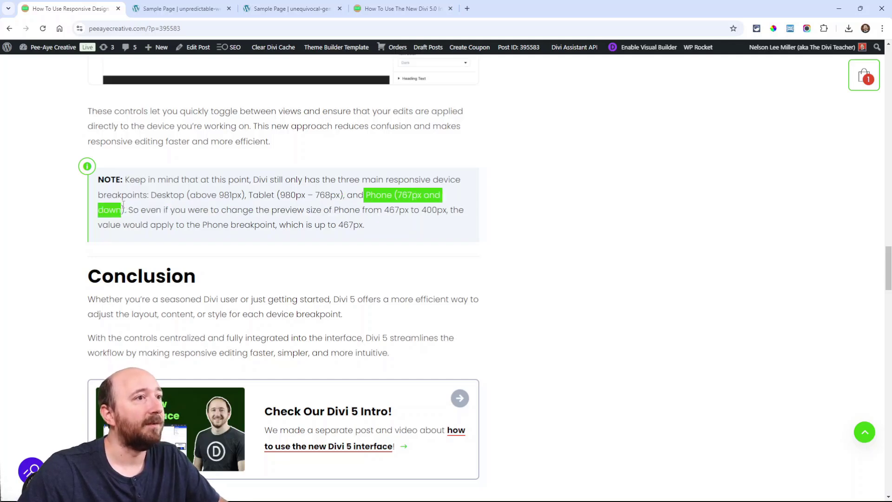
Leave the breakpoint article and bring up the sample page's front-end preview.
{"action": "left_click", "coordinate": [125, 205]}
{"action": "left_click", "coordinate": [176, 9]}
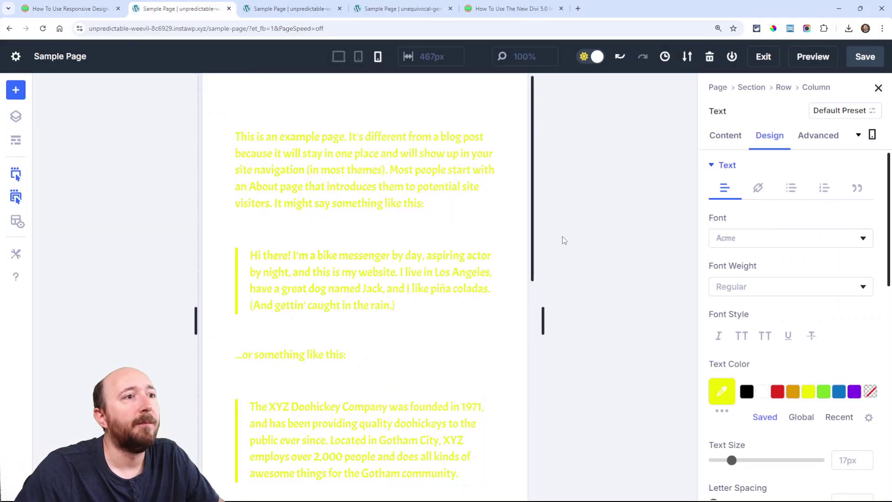
{"action": "left_click", "coordinate": [289, 9]}
Inspect the preview in DevTools responsive mode and widen the viewport to 1219px.
{"action": "right_click", "coordinate": [644, 231]}
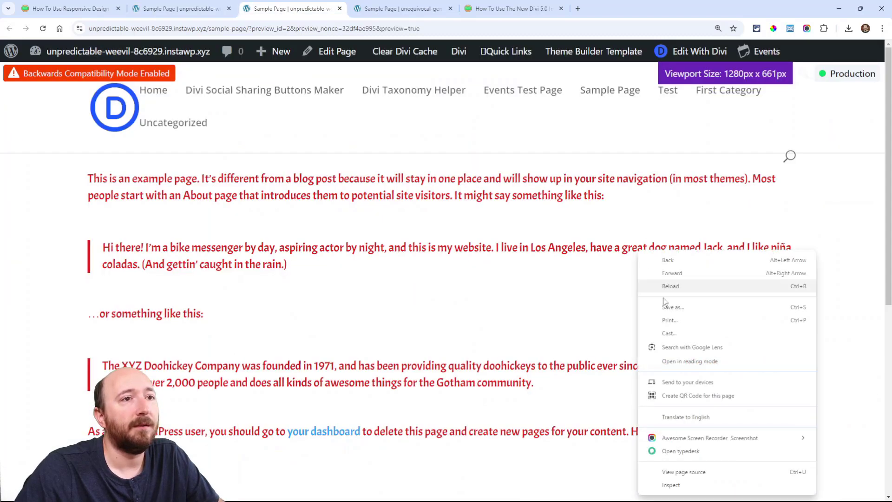
{"action": "left_click", "coordinate": [676, 476]}
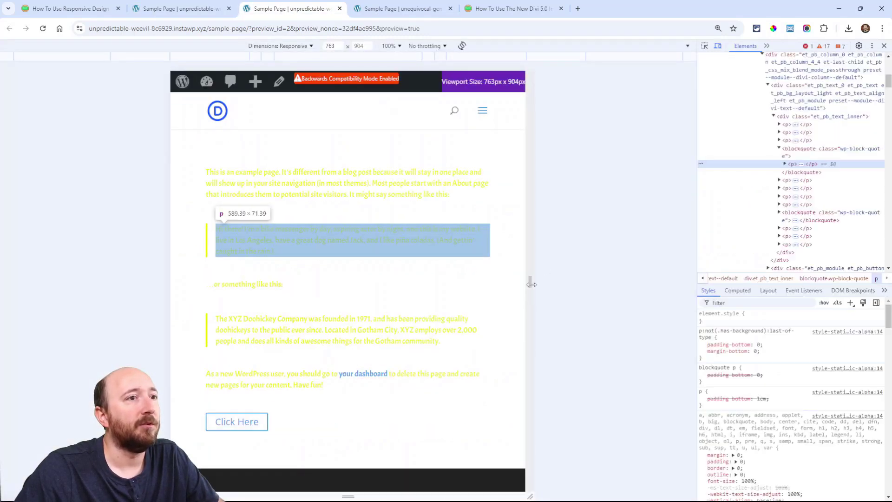
{"action": "mouse_move", "coordinate": [530, 281]}
{"action": "left_mouse_down"}
{"action": "mouse_move", "coordinate": [638, 282]}
{"action": "mouse_move", "coordinate": [531, 283]}
{"action": "left_mouse_up"}
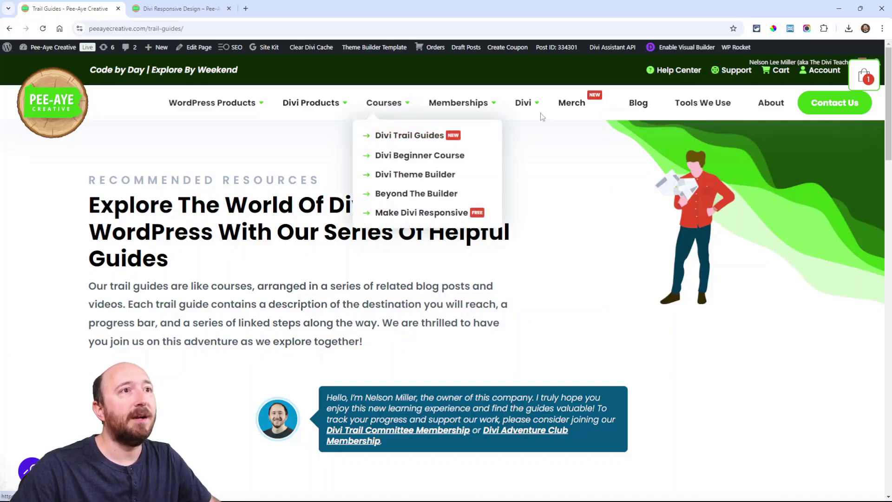
Browse the Trail Guides list, then open the Divi Responsive Design guide (2 of 13 tutorials done).
{"action": "scroll", "coordinate": [404, 186], "scroll_direction": "down", "scroll_amount": 2}
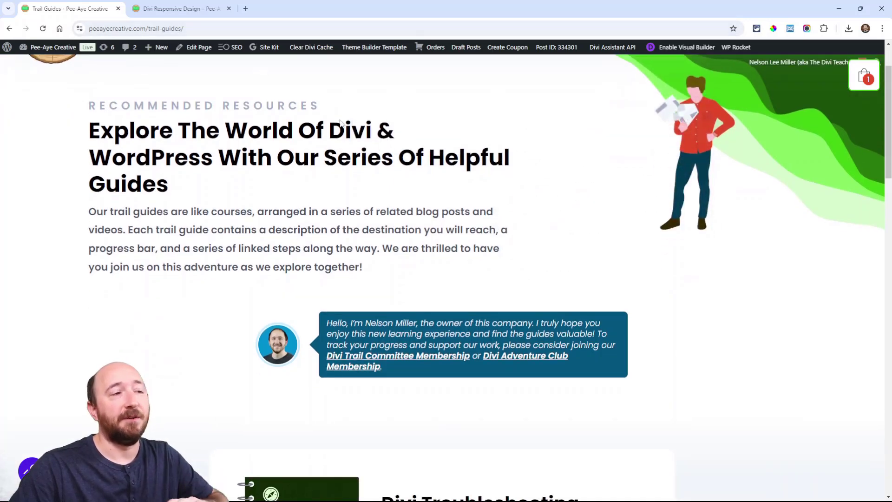
{"action": "scroll", "coordinate": [474, 255], "scroll_direction": "down", "scroll_amount": 5}
{"action": "scroll", "coordinate": [572, 264], "scroll_direction": "down", "scroll_amount": 1}
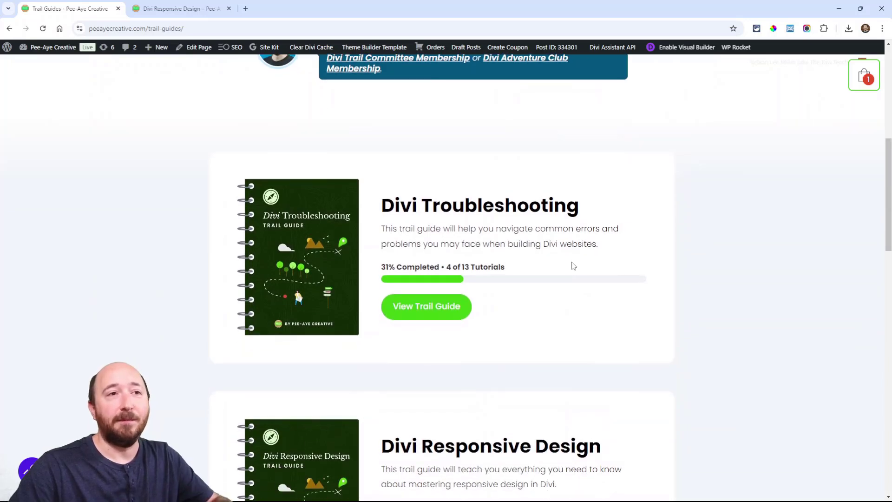
{"action": "scroll", "coordinate": [672, 272], "scroll_direction": "down", "scroll_amount": 2}
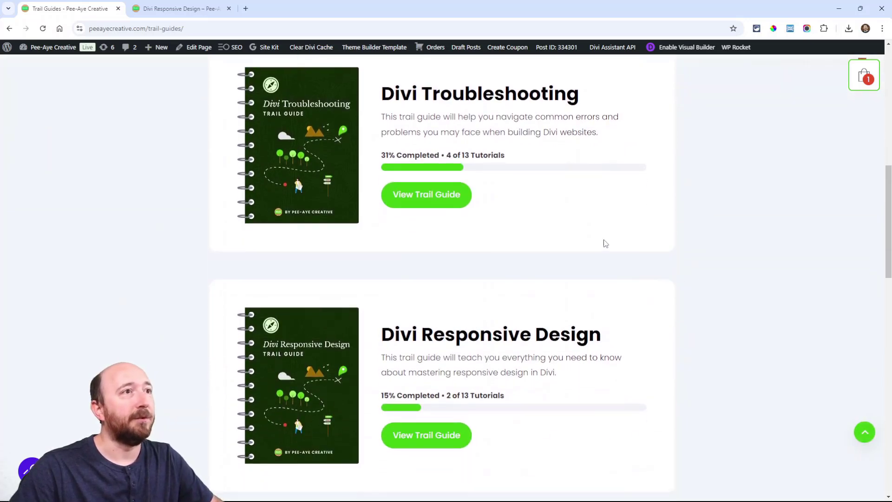
{"action": "scroll", "coordinate": [557, 209], "scroll_direction": "up", "scroll_amount": 1}
{"action": "scroll", "coordinate": [498, 233], "scroll_direction": "down", "scroll_amount": 2}
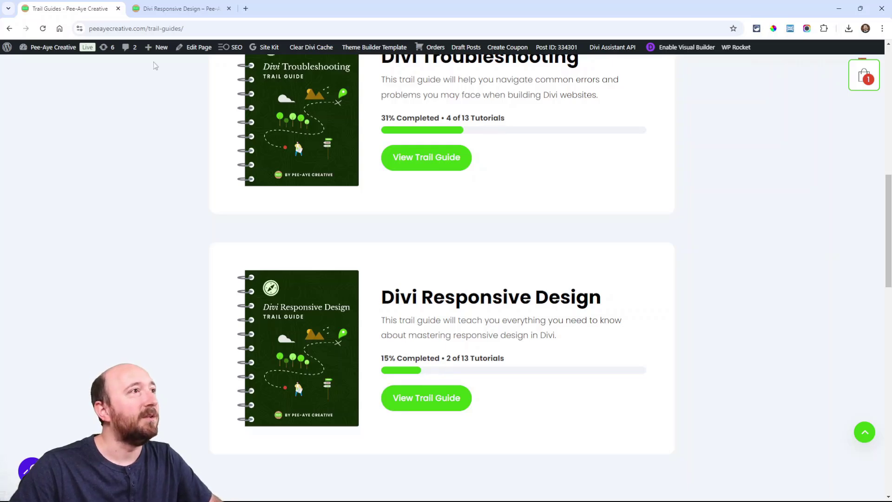
{"action": "left_click", "coordinate": [179, 9]}
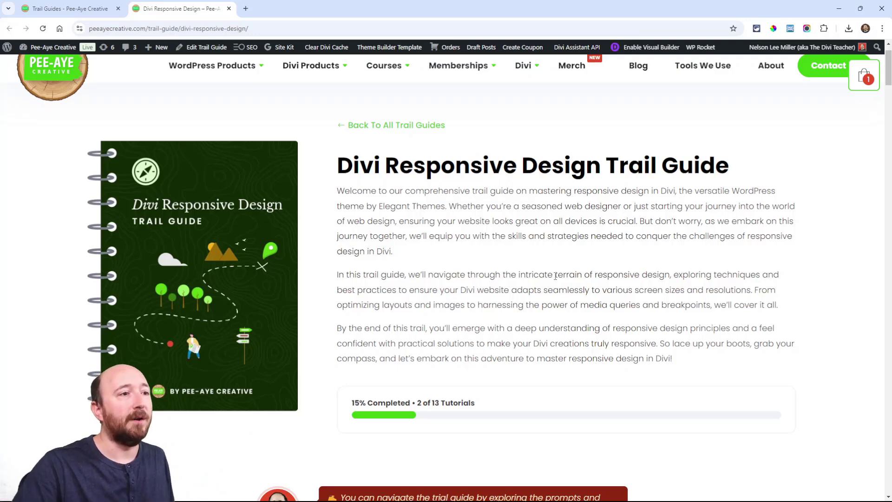
Scroll the Divi Responsive Design trail guide to its bottom, easing back up slightly.
{"action": "scroll", "coordinate": [469, 207], "scroll_direction": "down", "scroll_amount": 8}
{"action": "scroll", "coordinate": [475, 216], "scroll_direction": "down", "scroll_amount": 3}
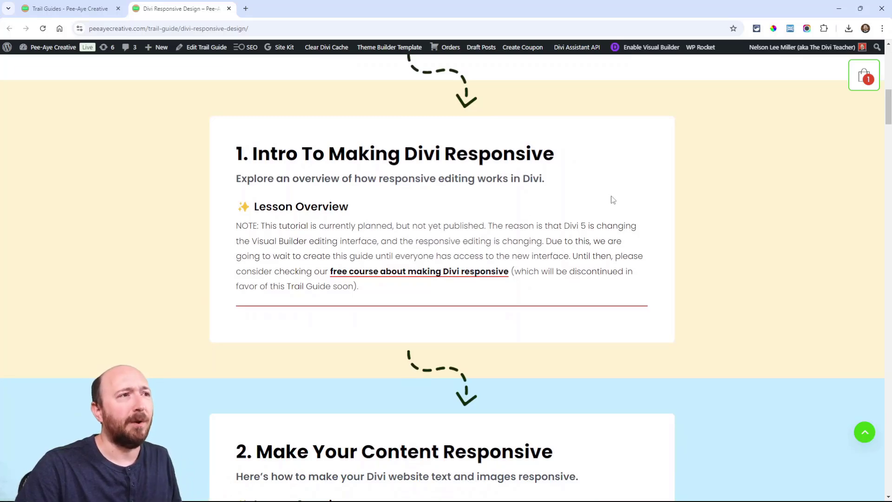
{"action": "scroll", "coordinate": [574, 213], "scroll_direction": "down", "scroll_amount": 19}
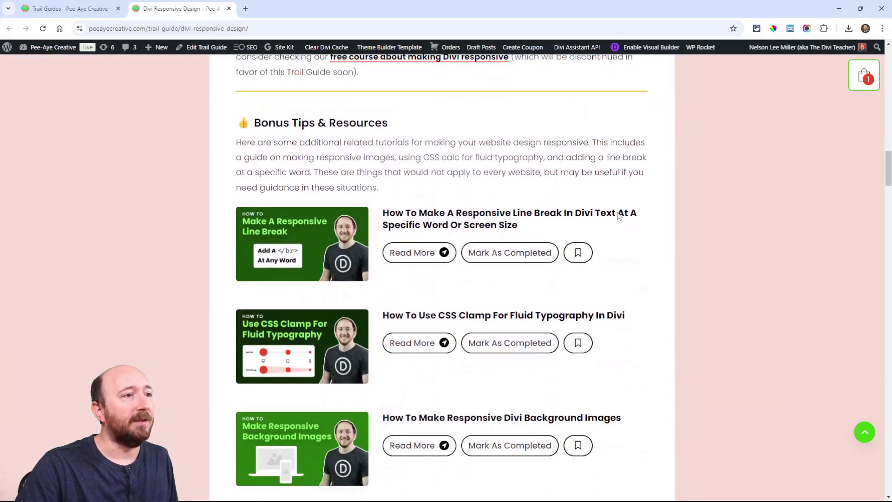
{"action": "scroll", "coordinate": [619, 216], "scroll_direction": "down", "scroll_amount": 11}
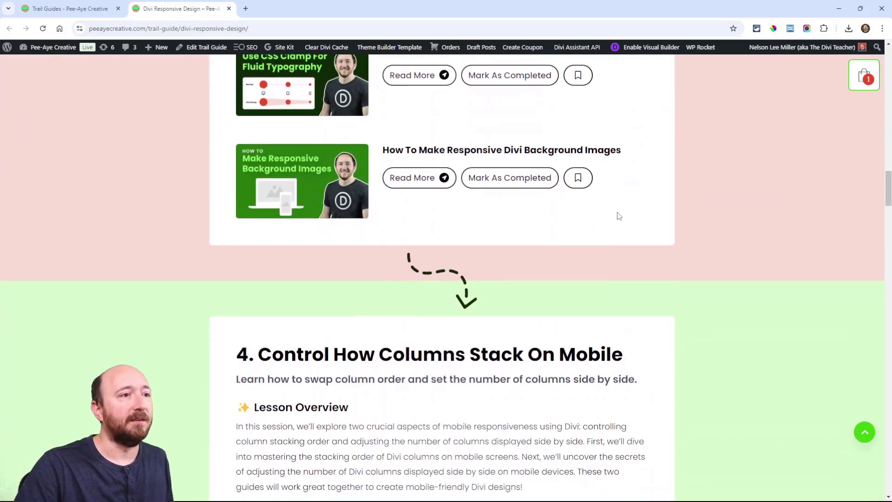
{"action": "scroll", "coordinate": [619, 216], "scroll_direction": "down", "scroll_amount": 11}
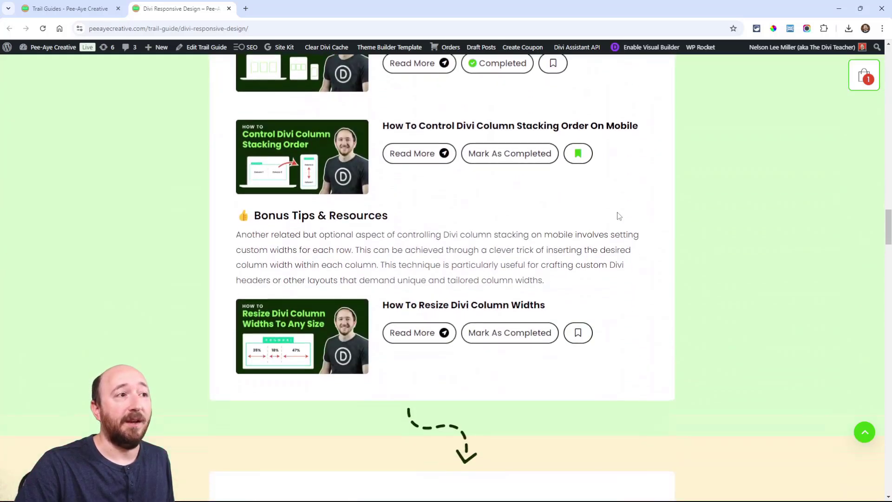
{"action": "scroll", "coordinate": [619, 216], "scroll_direction": "down", "scroll_amount": 17}
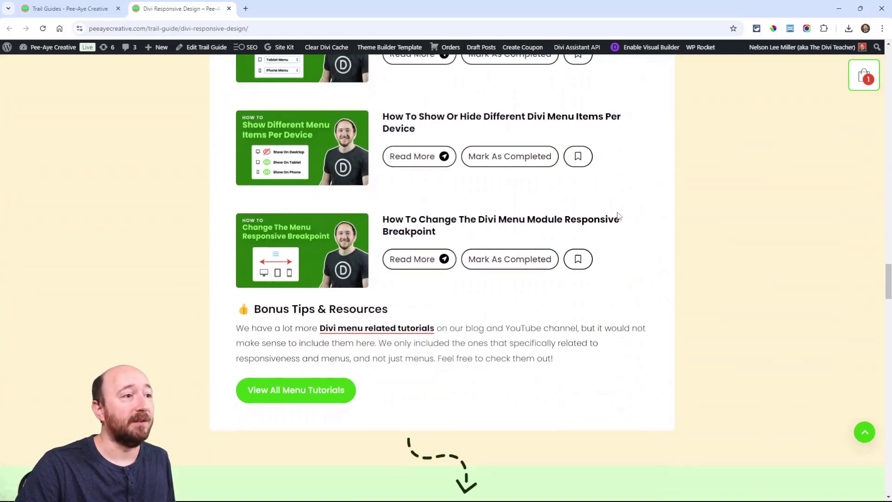
{"action": "scroll", "coordinate": [619, 214], "scroll_direction": "down", "scroll_amount": 14}
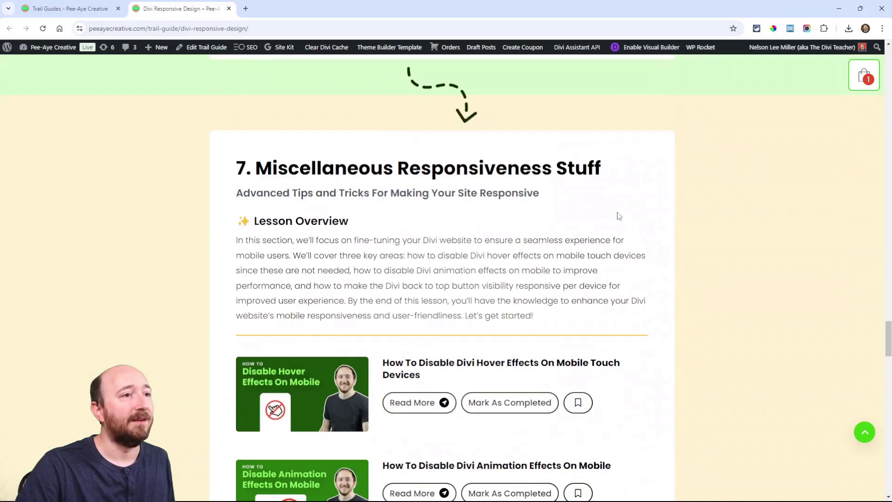
{"action": "scroll", "coordinate": [619, 216], "scroll_direction": "down", "scroll_amount": 6}
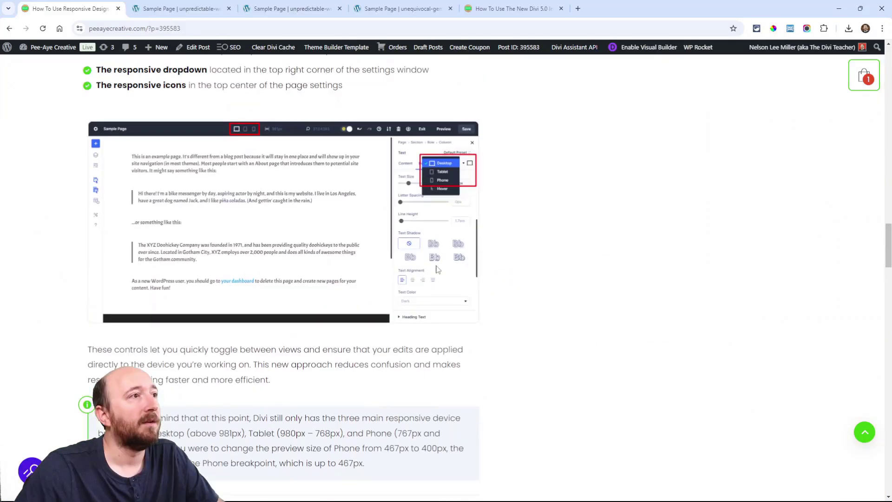
{"action": "scroll", "coordinate": [437, 269], "scroll_direction": "up", "scroll_amount": 3}
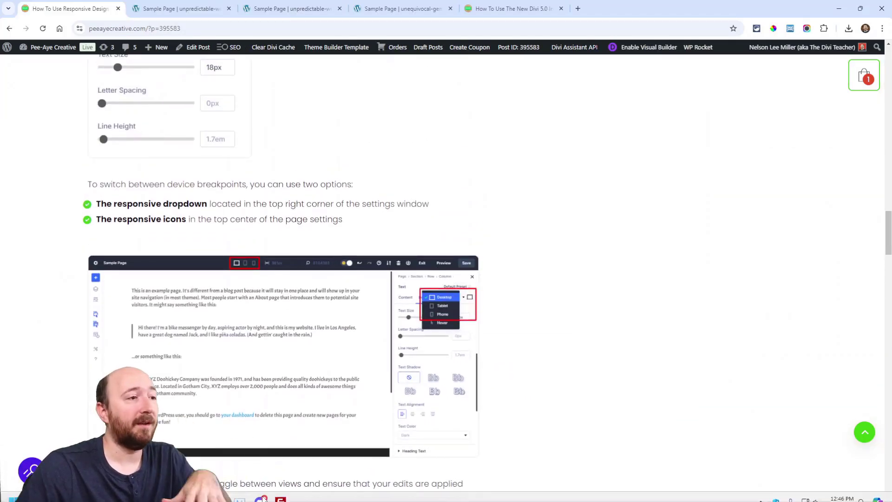
{"action": "scroll", "coordinate": [228, 248], "scroll_direction": "up", "scroll_amount": 1}
{"action": "scroll", "coordinate": [230, 253], "scroll_direction": "up", "scroll_amount": 1}
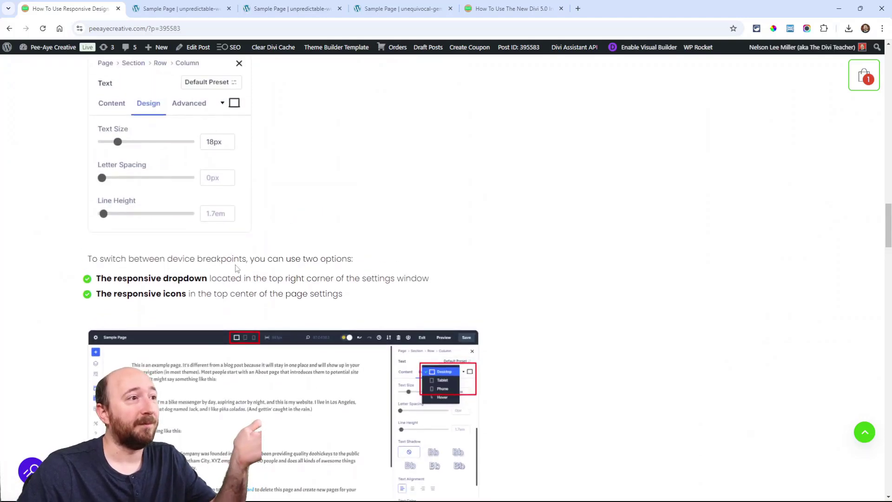
{"action": "scroll", "coordinate": [238, 271], "scroll_direction": "up", "scroll_amount": 2}
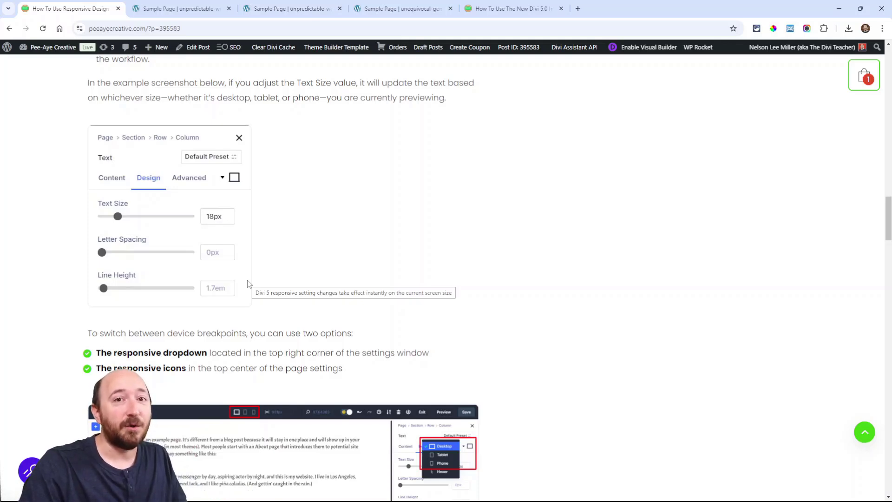
{"action": "scroll", "coordinate": [249, 283], "scroll_direction": "down", "scroll_amount": 10}
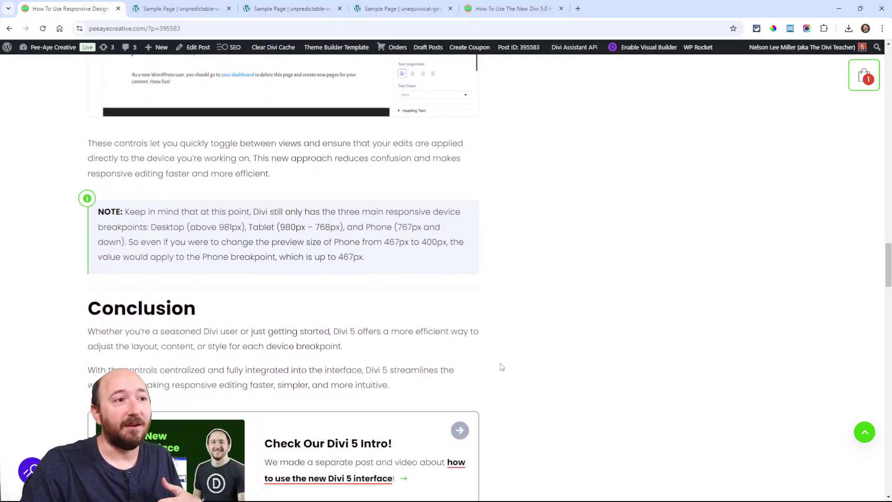
{"action": "scroll", "coordinate": [501, 364], "scroll_direction": "up", "scroll_amount": 3}
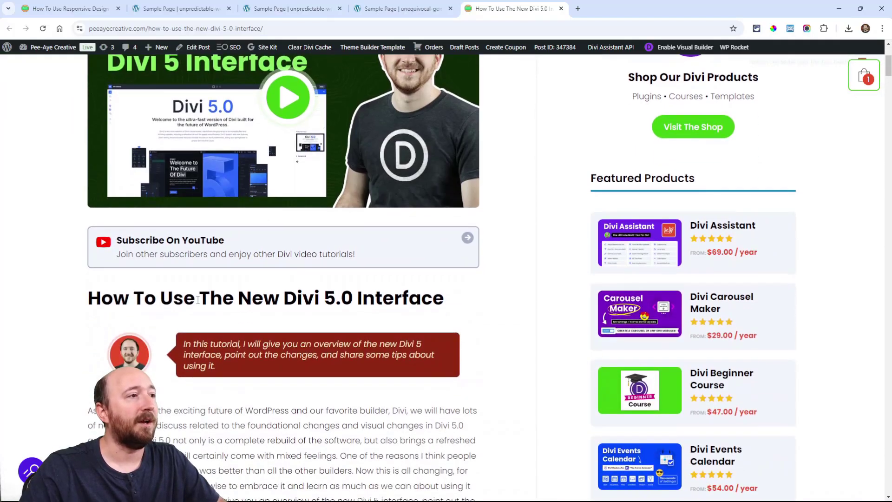
Read down the Divi 5.0 interface article to its final 'Layers Panel On Left' section.
{"action": "scroll", "coordinate": [379, 323], "scroll_direction": "up", "scroll_amount": 2}
{"action": "scroll", "coordinate": [400, 330], "scroll_direction": "down", "scroll_amount": 15}
{"action": "scroll", "coordinate": [408, 337], "scroll_direction": "down", "scroll_amount": 5}
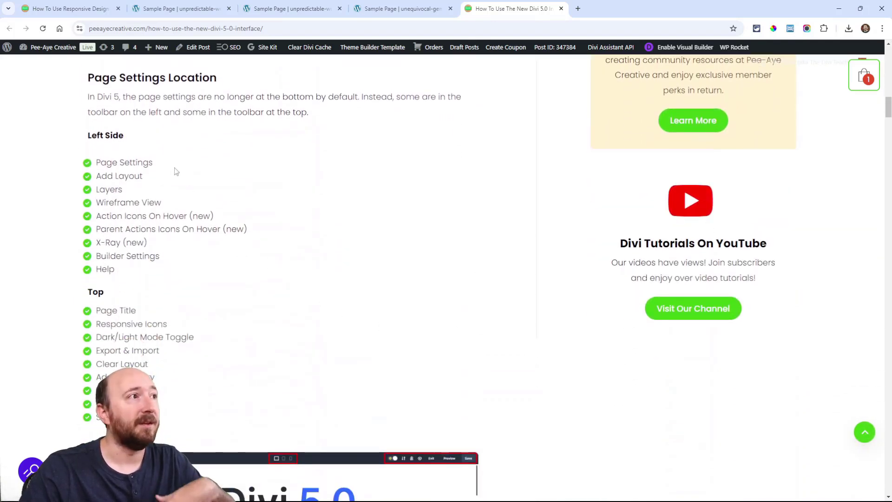
{"action": "scroll", "coordinate": [326, 191], "scroll_direction": "down", "scroll_amount": 5}
{"action": "scroll", "coordinate": [450, 254], "scroll_direction": "down", "scroll_amount": 5}
{"action": "scroll", "coordinate": [511, 291], "scroll_direction": "down", "scroll_amount": 10}
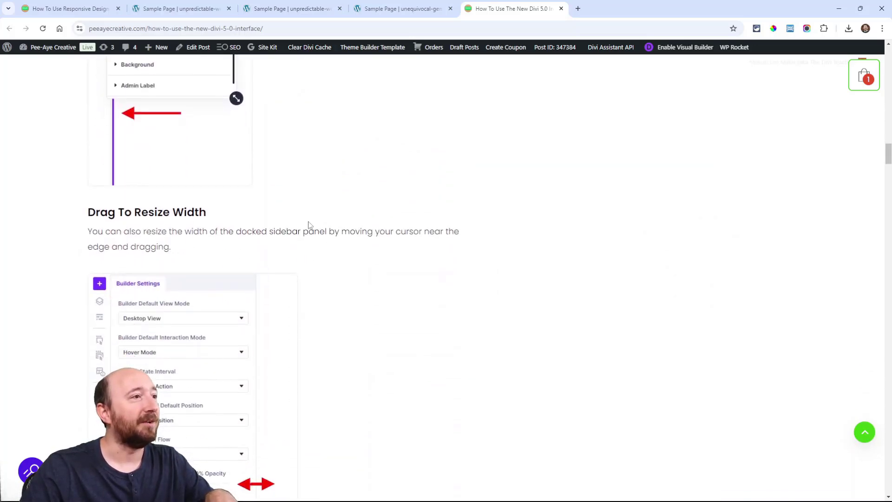
{"action": "scroll", "coordinate": [405, 240], "scroll_direction": "down", "scroll_amount": 8}
{"action": "scroll", "coordinate": [417, 239], "scroll_direction": "down", "scroll_amount": 4}
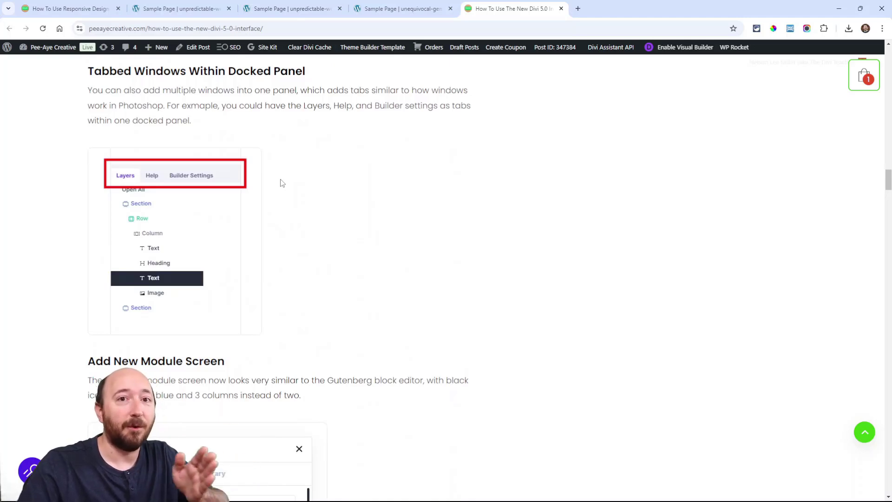
{"action": "scroll", "coordinate": [310, 189], "scroll_direction": "down", "scroll_amount": 6}
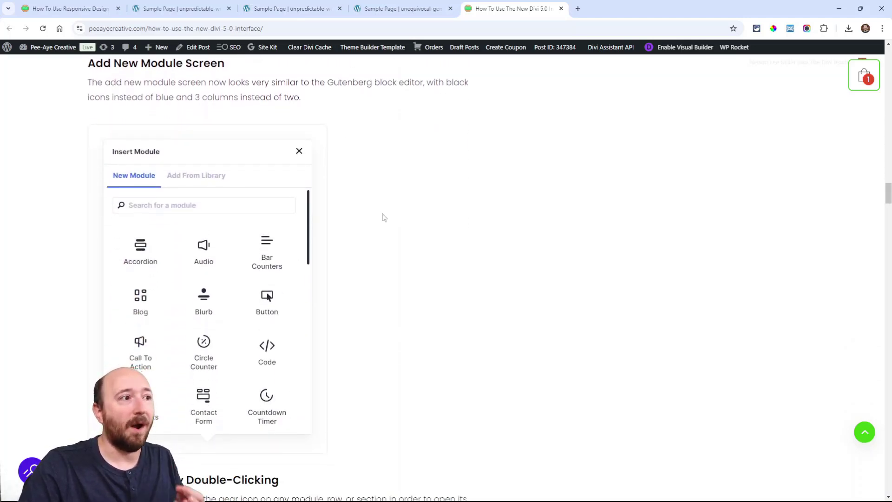
{"action": "scroll", "coordinate": [384, 217], "scroll_direction": "down", "scroll_amount": 7}
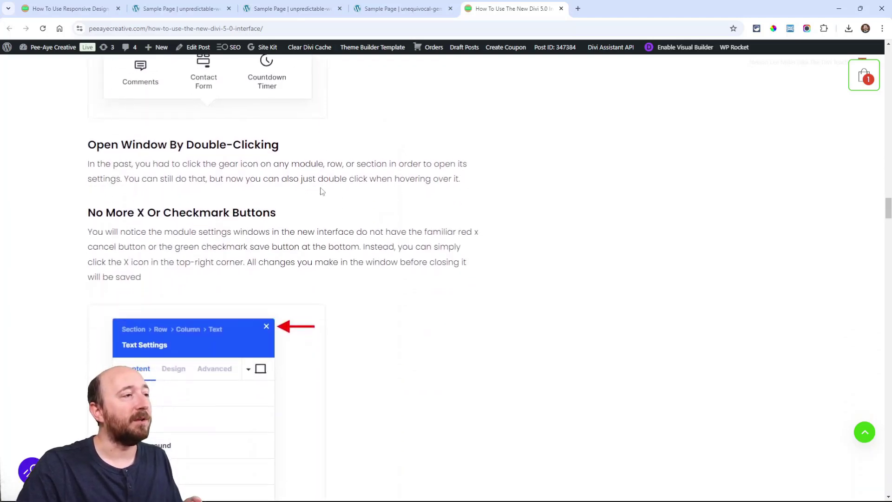
{"action": "scroll", "coordinate": [322, 191], "scroll_direction": "down", "scroll_amount": 3}
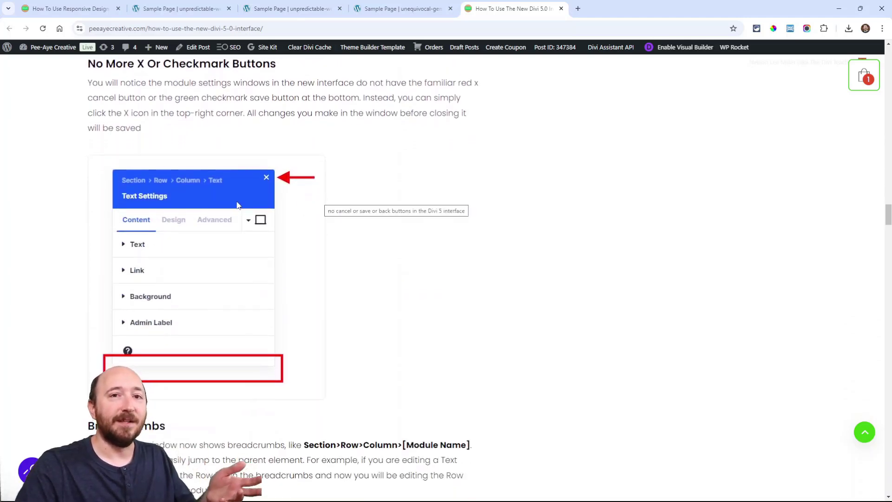
{"action": "scroll", "coordinate": [356, 199], "scroll_direction": "down", "scroll_amount": 7}
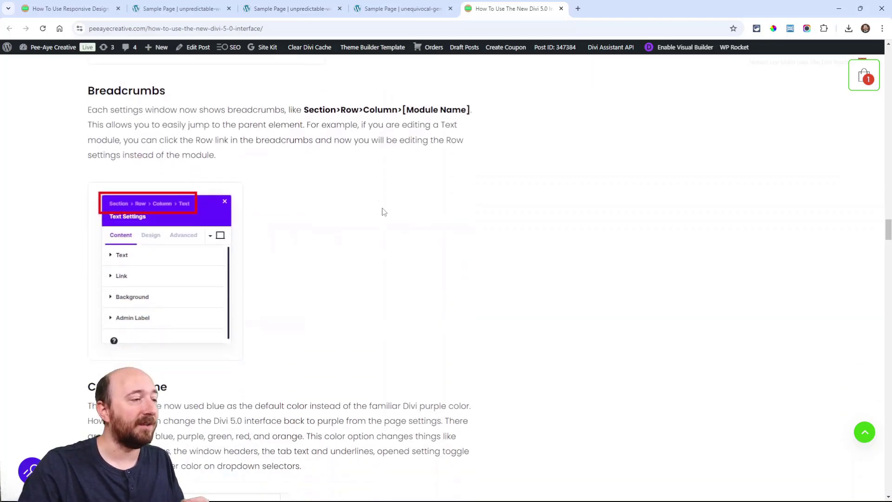
{"action": "scroll", "coordinate": [326, 225], "scroll_direction": "down", "scroll_amount": 5}
{"action": "scroll", "coordinate": [307, 160], "scroll_direction": "down", "scroll_amount": 4}
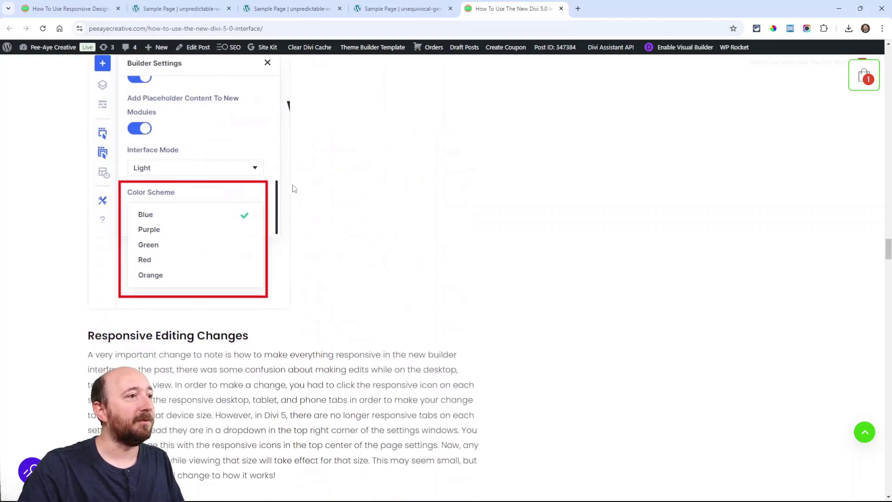
{"action": "scroll", "coordinate": [217, 235], "scroll_direction": "down", "scroll_amount": 2}
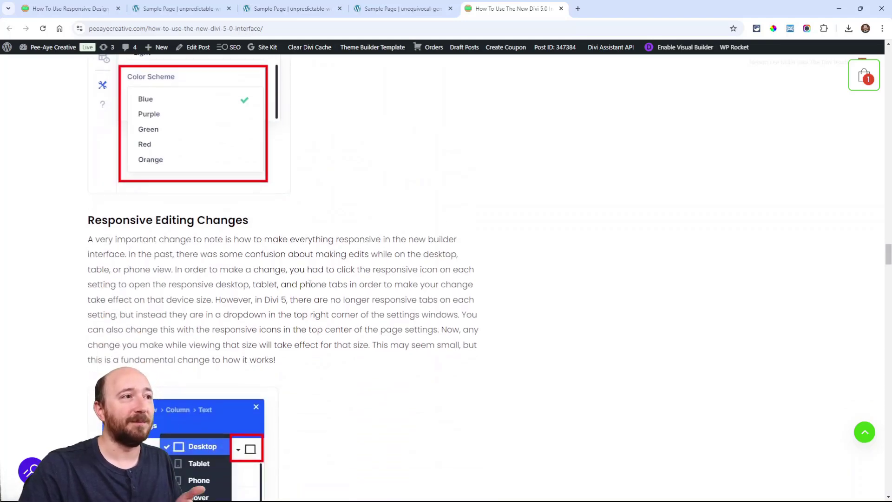
{"action": "scroll", "coordinate": [410, 222], "scroll_direction": "down", "scroll_amount": 11}
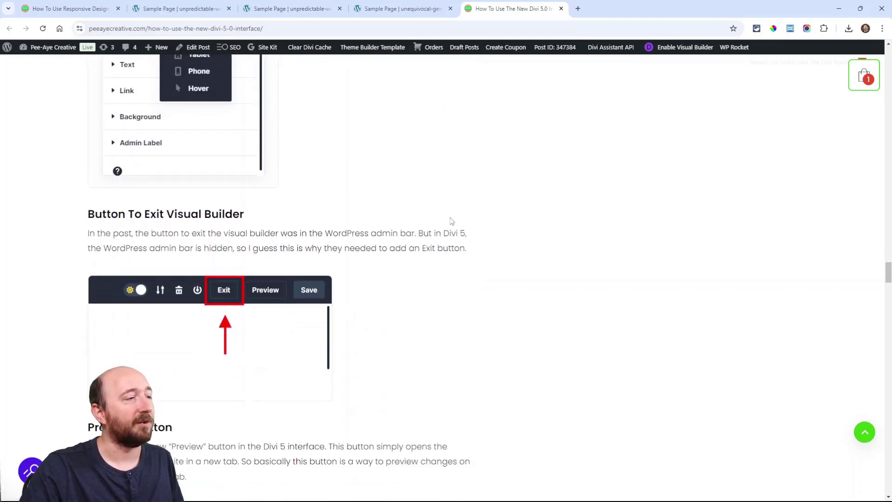
{"action": "scroll", "coordinate": [451, 221], "scroll_direction": "down", "scroll_amount": 1}
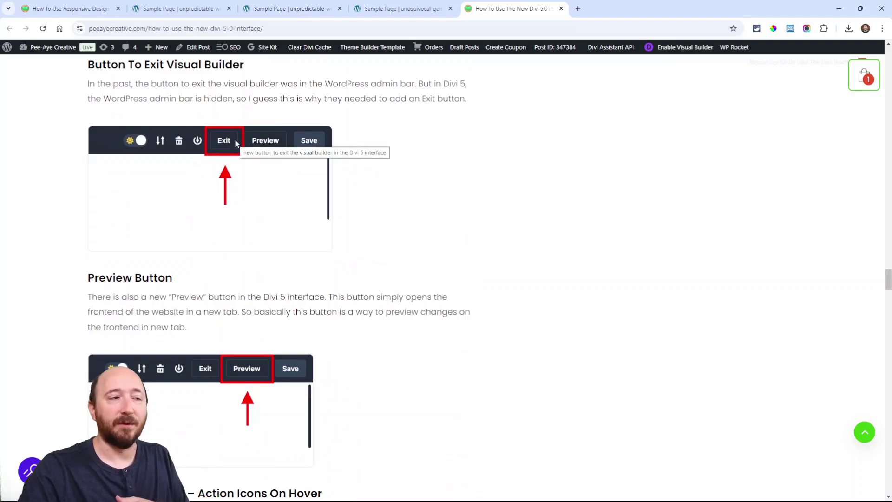
{"action": "scroll", "coordinate": [358, 244], "scroll_direction": "down", "scroll_amount": 3}
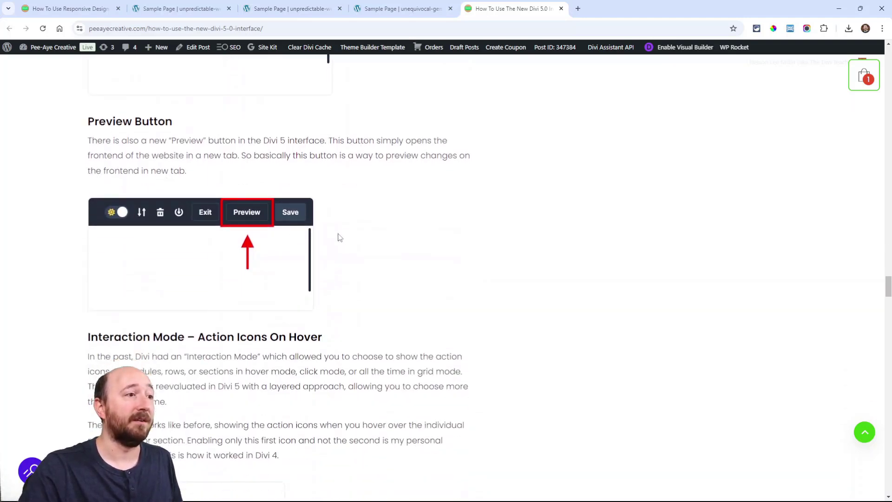
{"action": "scroll", "coordinate": [187, 218], "scroll_direction": "down", "scroll_amount": 5}
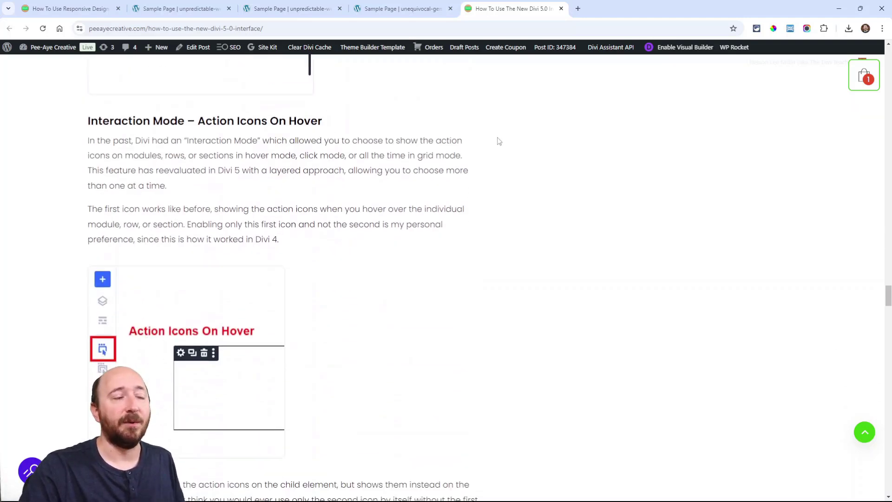
{"action": "scroll", "coordinate": [497, 140], "scroll_direction": "down", "scroll_amount": 15}
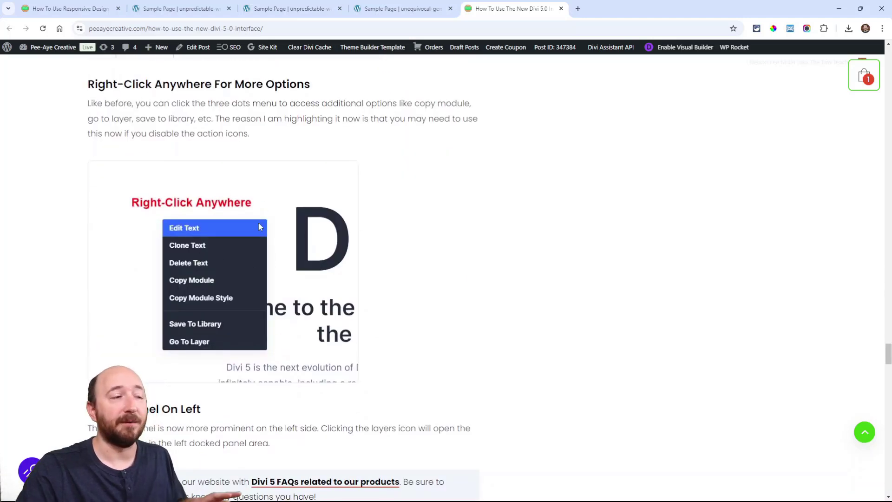
{"action": "scroll", "coordinate": [478, 255], "scroll_direction": "down", "scroll_amount": 5}
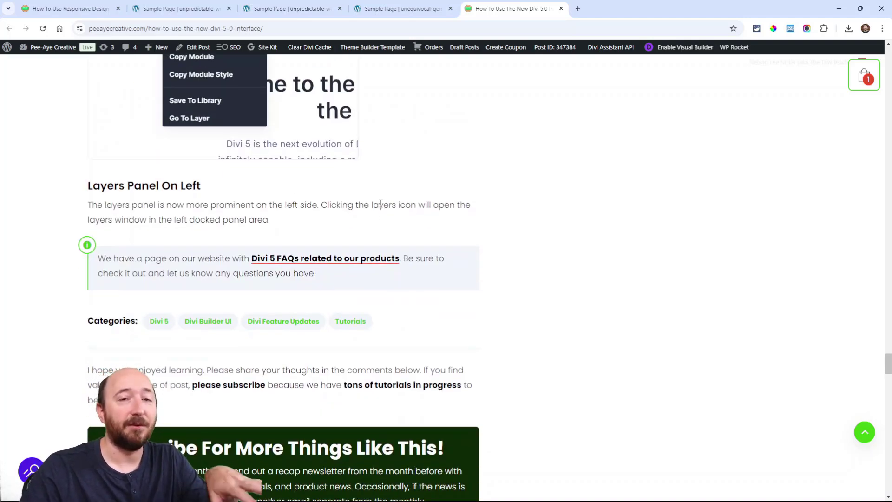
{"action": "scroll", "coordinate": [372, 227], "scroll_direction": "up", "scroll_amount": 1}
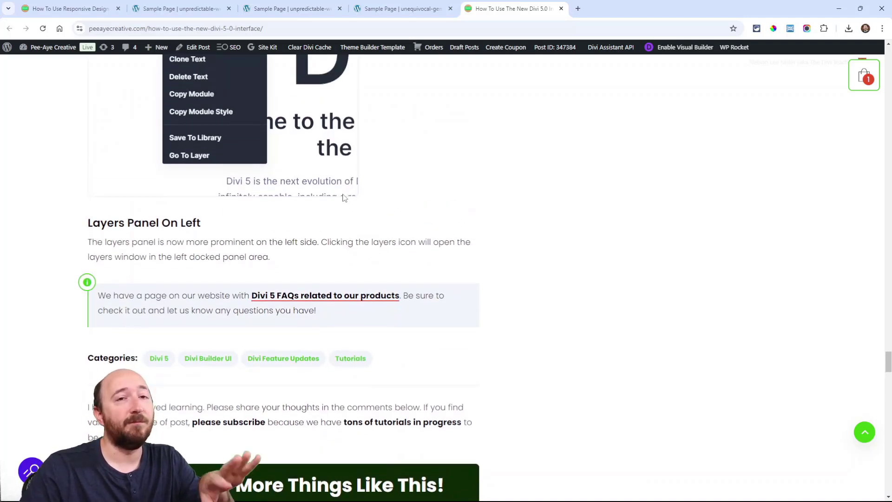